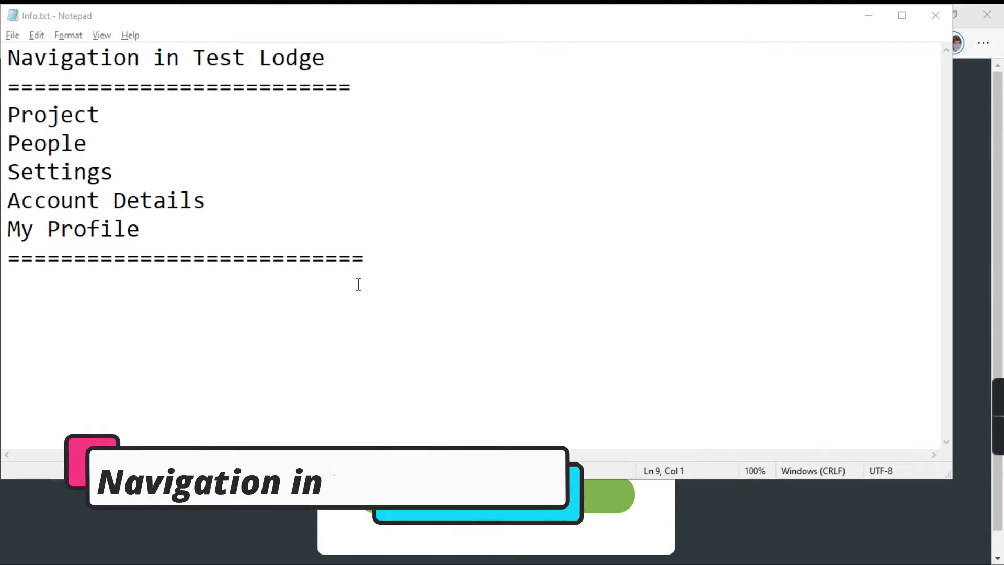
# - Review the TestLodge navigation topics listed in Info.txt: Project, People, Settings, Account Details and My Profile
pyautogui.moveTo(144, 228); pyautogui.dragTo(13, 91)
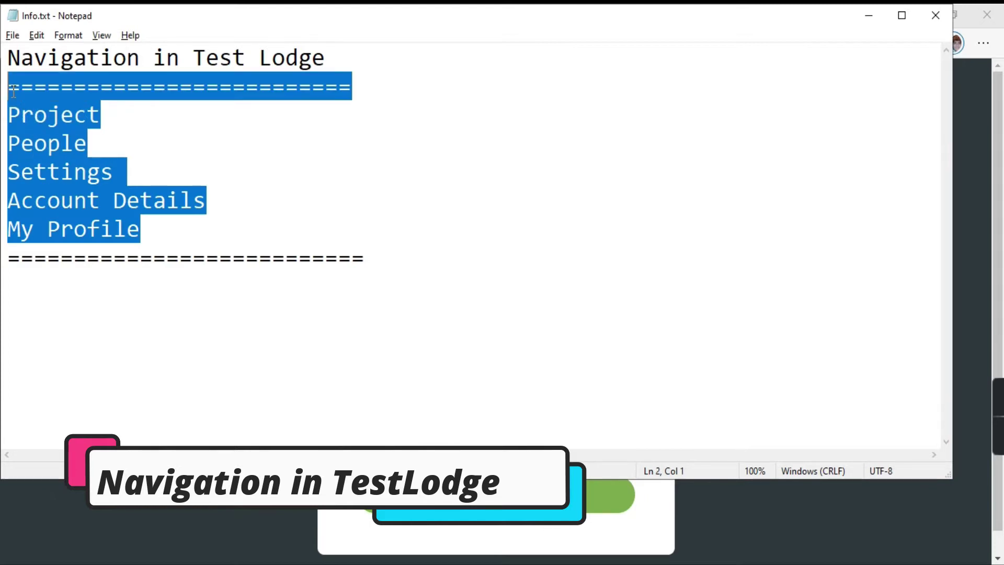
pyautogui.click(14, 129)
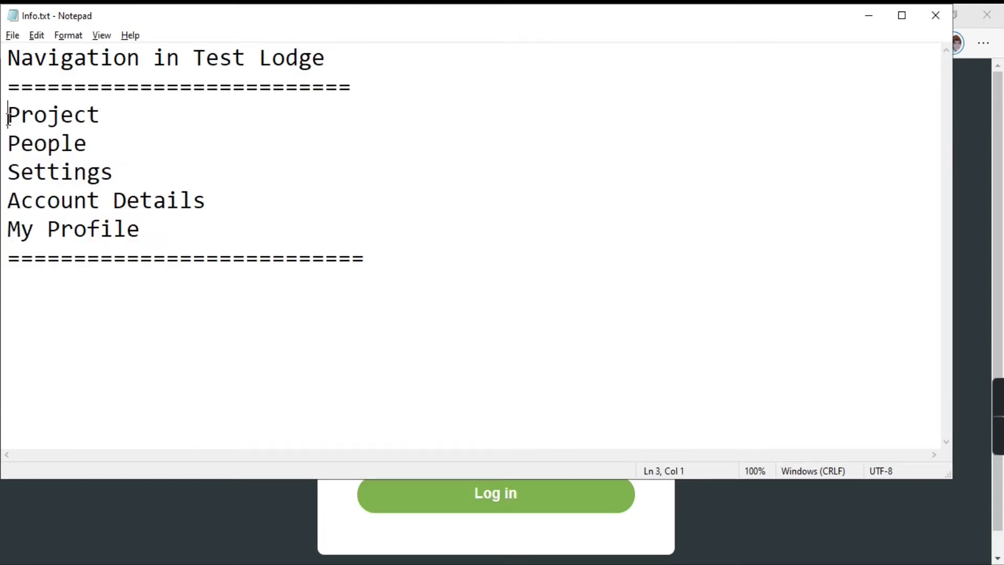
pyautogui.moveTo(10, 121); pyautogui.dragTo(123, 121)
pyautogui.click(9, 141)
pyautogui.moveTo(9, 141); pyautogui.dragTo(128, 143)
pyautogui.click(107, 143)
pyautogui.click(9, 171)
pyautogui.moveTo(10, 172); pyautogui.dragTo(139, 170)
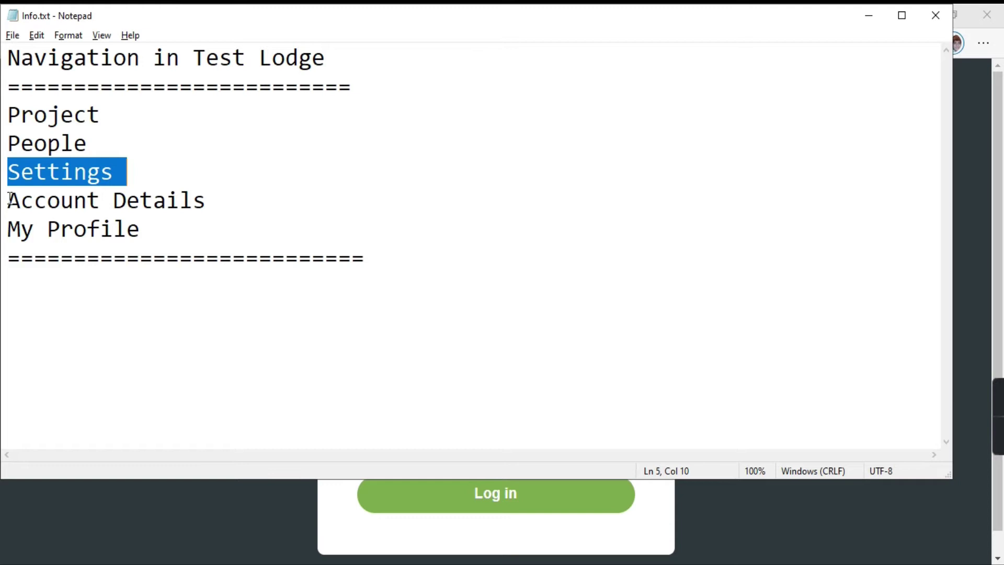
pyautogui.click(221, 182)
pyautogui.tripleClick(230, 200)
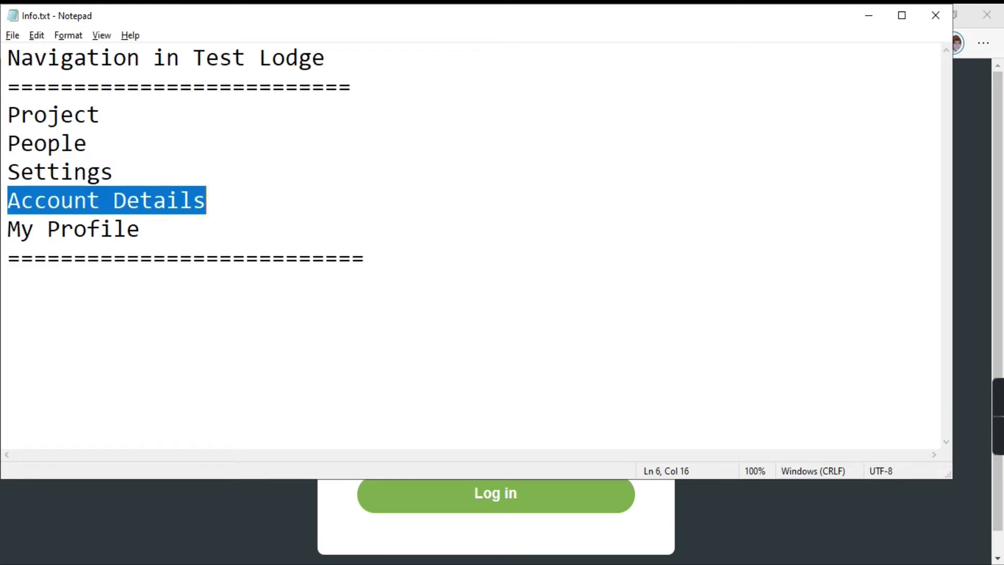
pyautogui.moveTo(7, 230); pyautogui.dragTo(148, 219)
pyautogui.moveTo(207, 202); pyautogui.dragTo(165, 206)
pyautogui.click(145, 231)
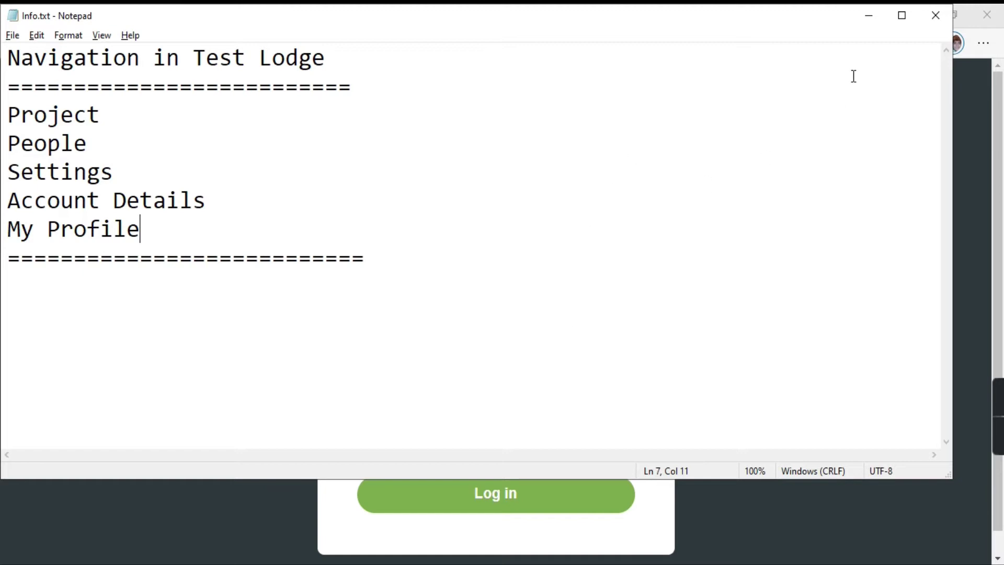
# - Switch from the notes to the browser and log in to TestLodge with the prefilled credentials
pyautogui.click(868, 17)
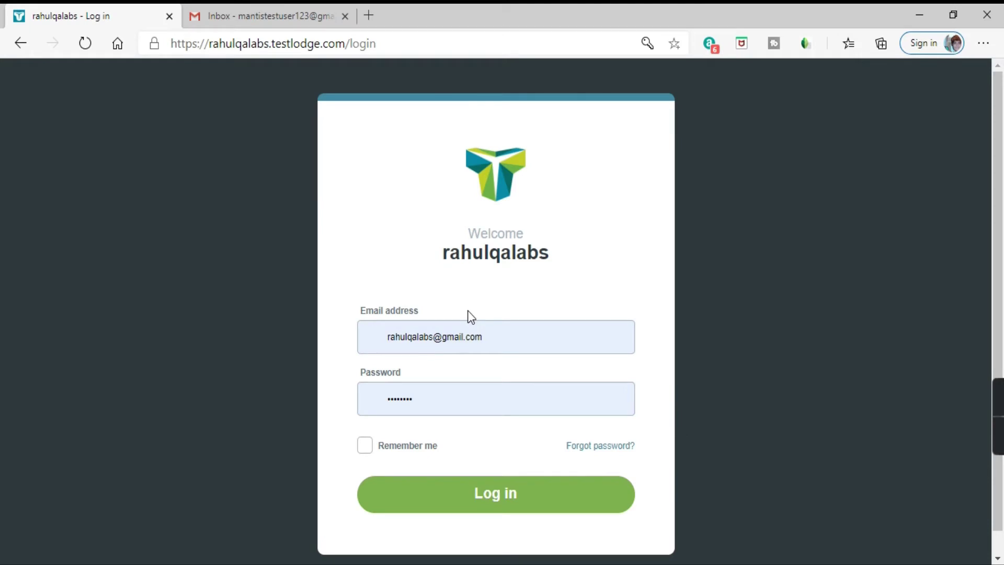
pyautogui.click(509, 501)
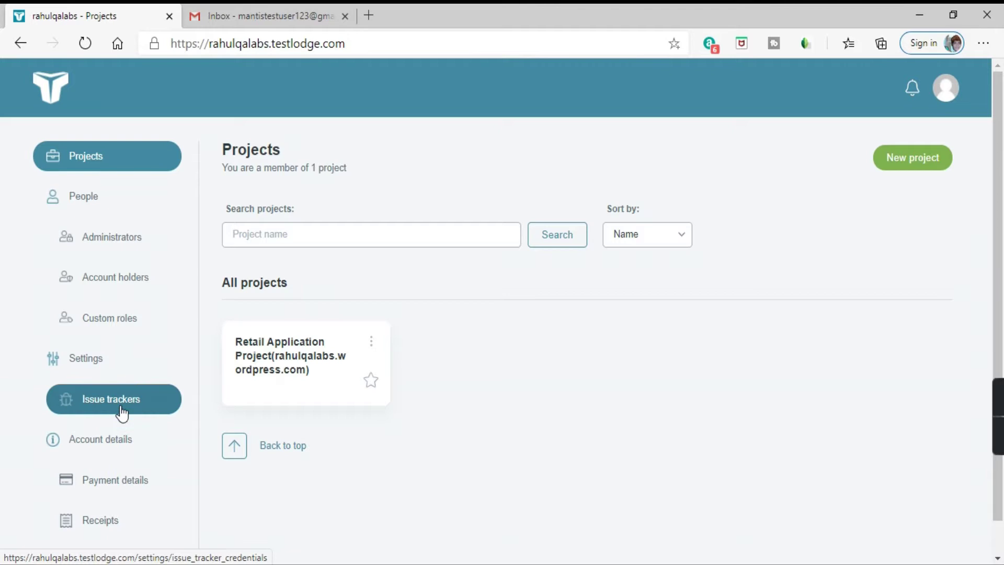
# - Examine the Projects page's navigation entries, project search and sort options, and bring up the list of all people
pyautogui.scroll(-1, 126, 418)
pyautogui.scroll(1, 159, 373)
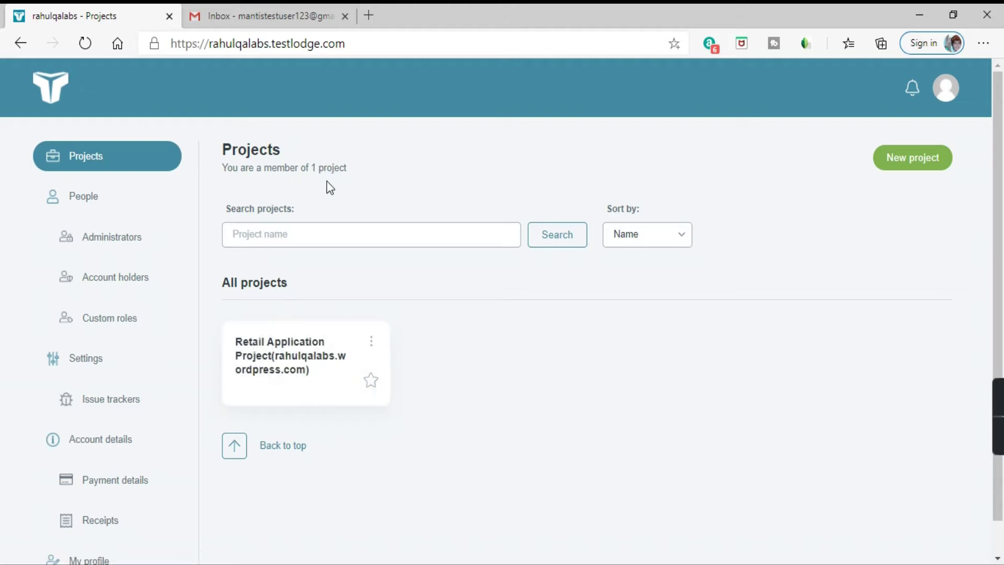
pyautogui.moveTo(355, 164); pyautogui.dragTo(212, 168)
pyautogui.click(390, 156)
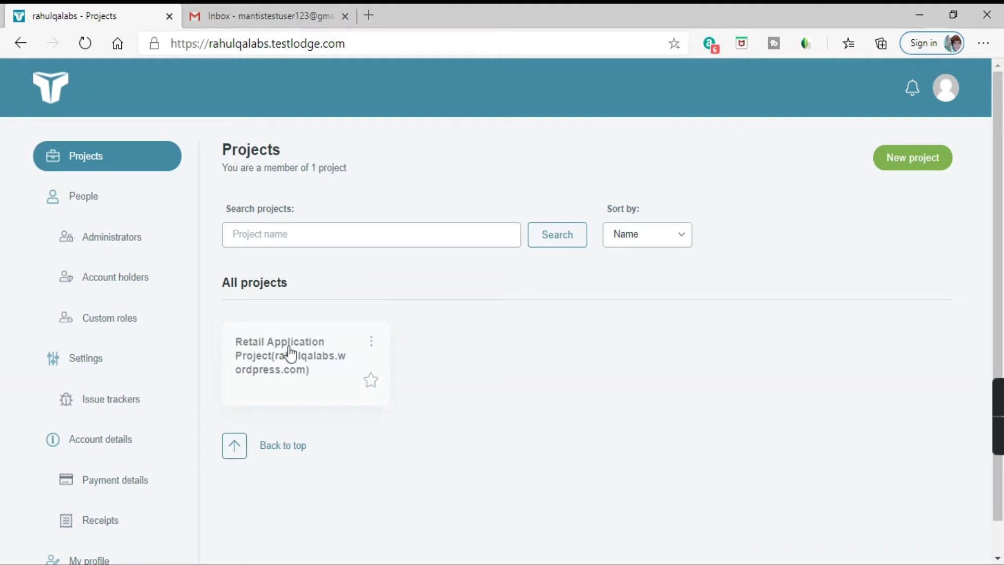
pyautogui.click(313, 238)
pyautogui.click(354, 198)
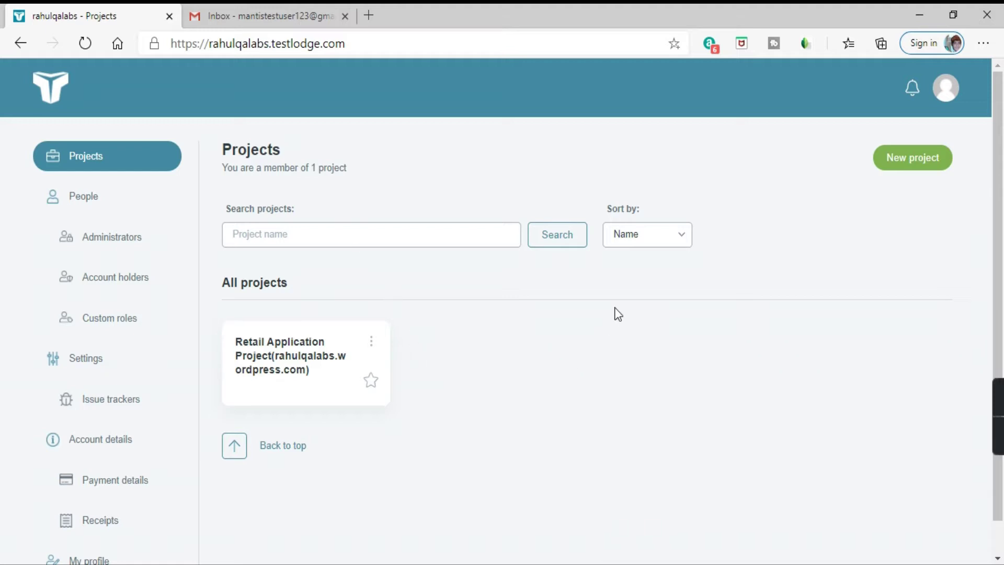
pyautogui.click(680, 235)
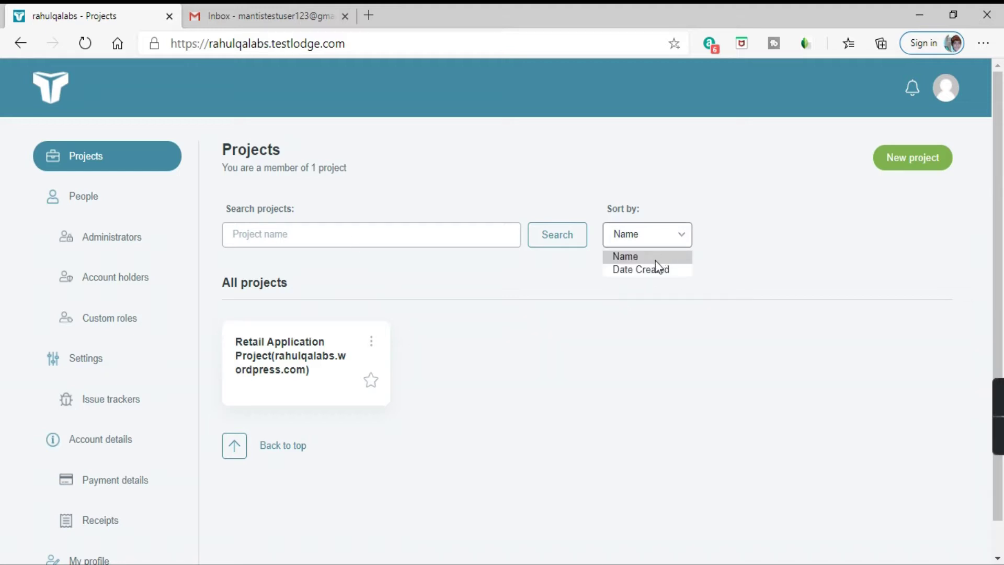
pyautogui.click(614, 323)
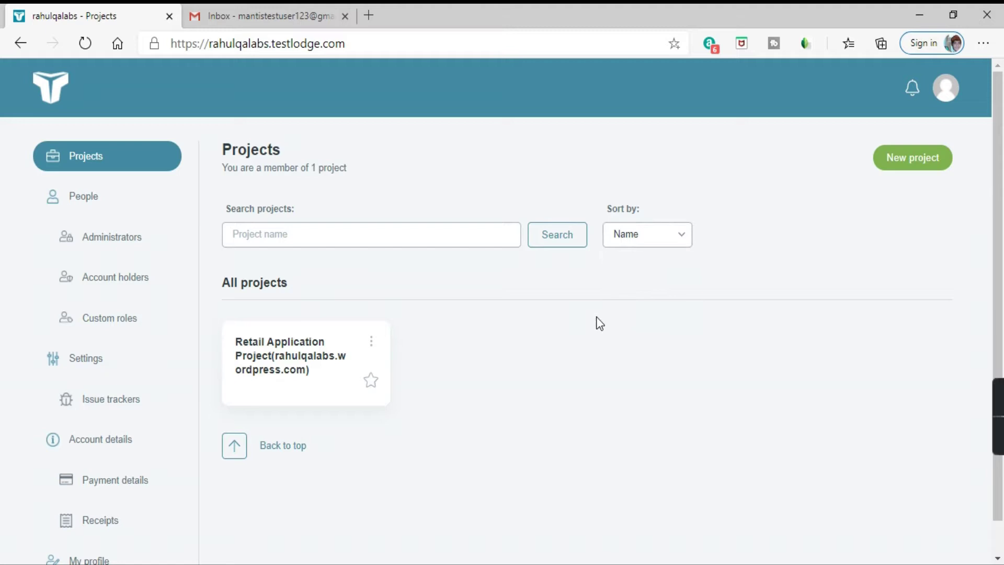
pyautogui.click(97, 204)
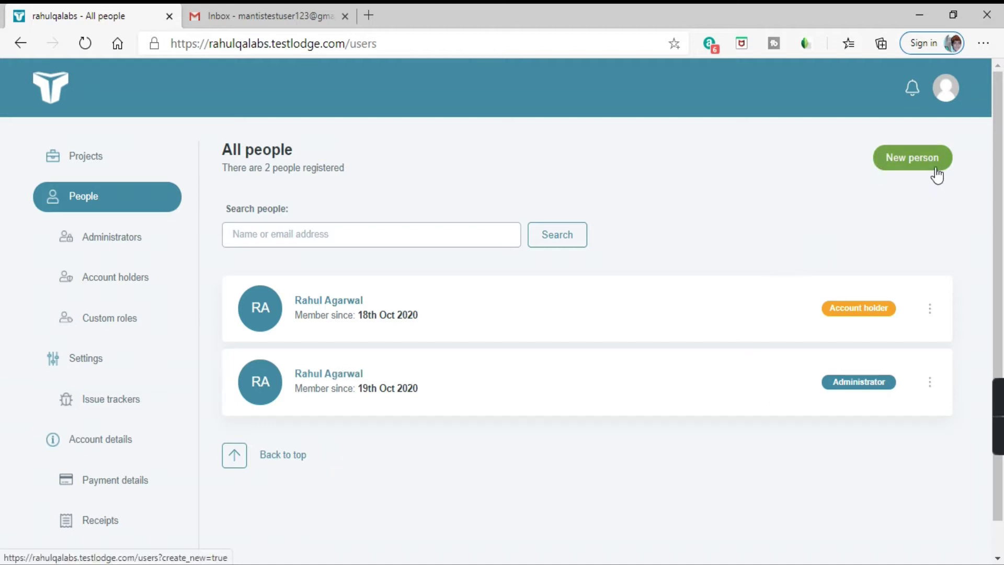
# - Open the account's general settings, review the account name and logo fields, and save the settings
pyautogui.click(115, 366)
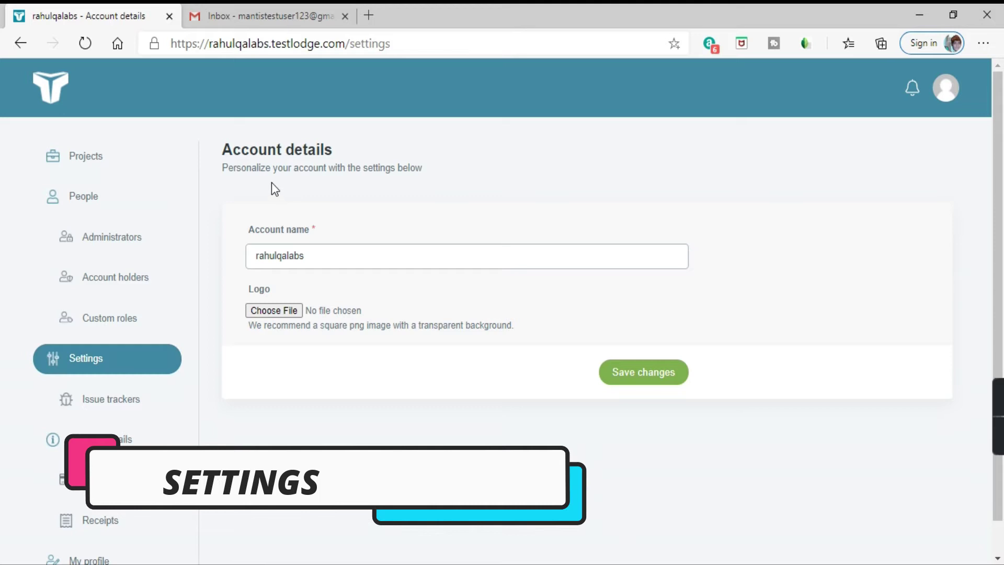
pyautogui.moveTo(223, 168); pyautogui.dragTo(436, 176)
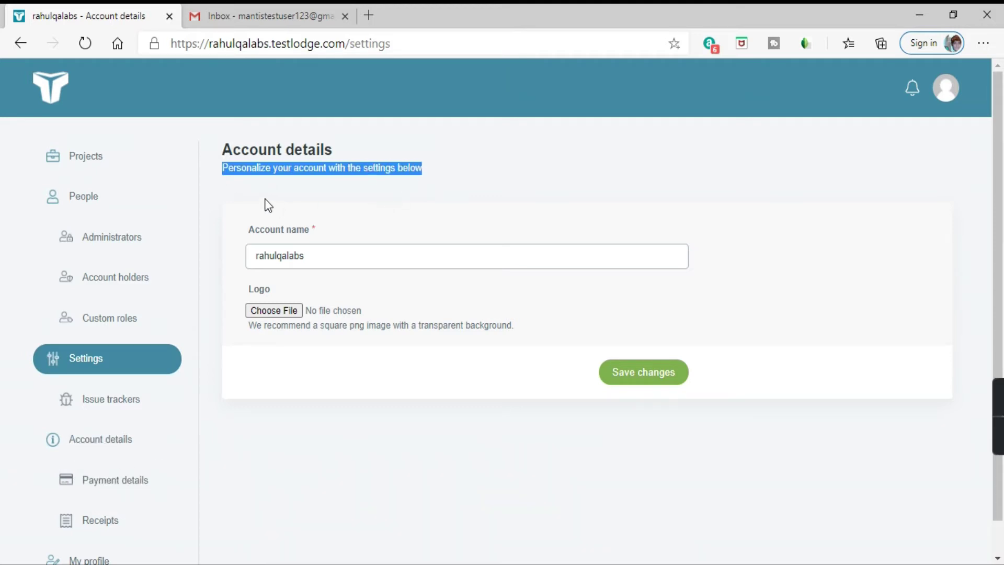
pyautogui.click(311, 256)
pyautogui.click(394, 207)
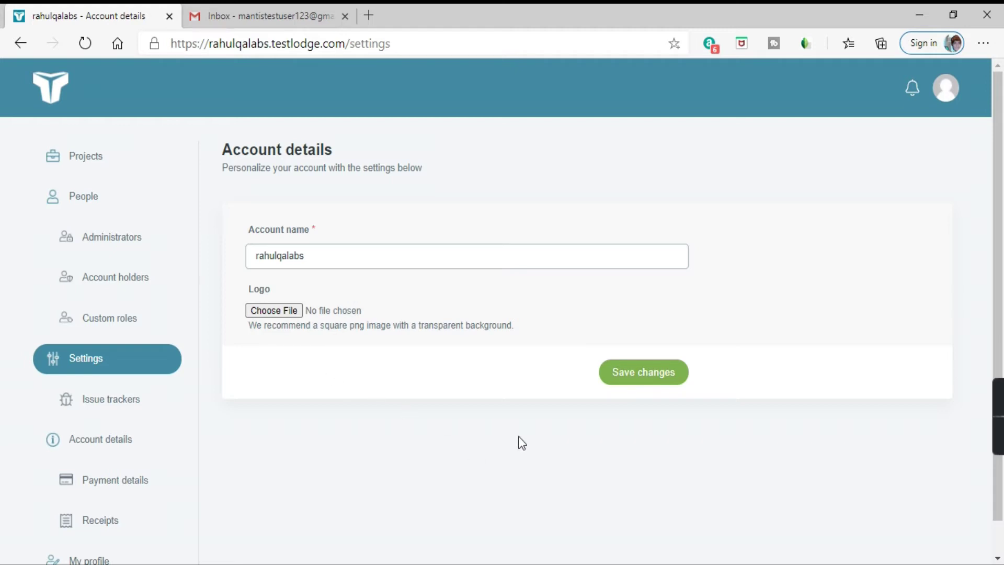
pyautogui.click(650, 373)
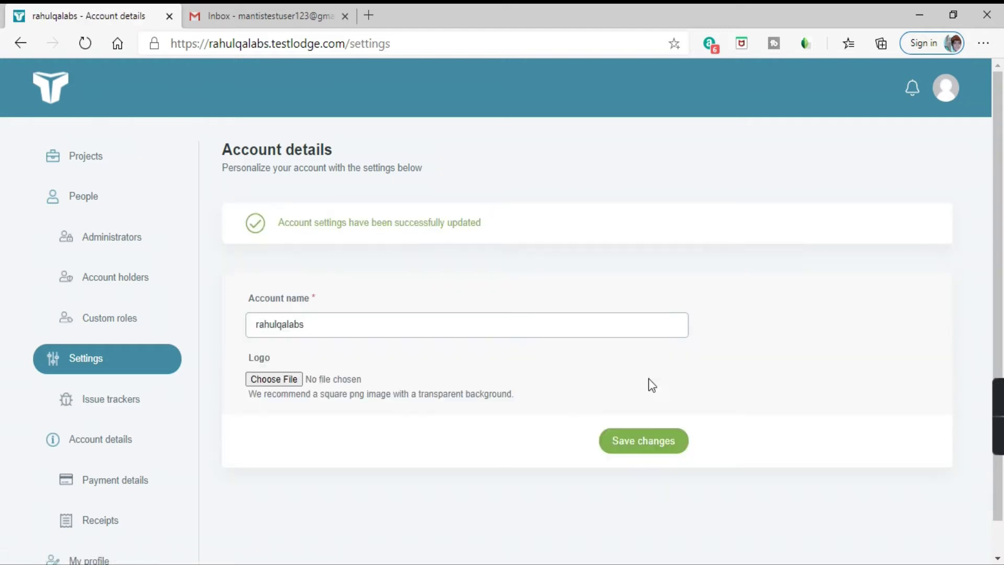
pyautogui.moveTo(497, 223); pyautogui.dragTo(277, 225)
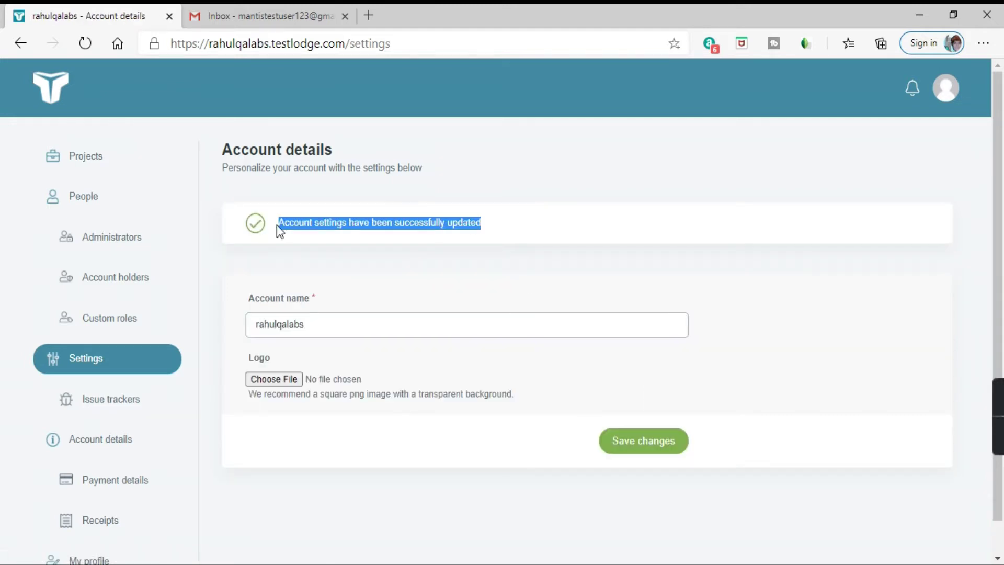
pyautogui.click(425, 292)
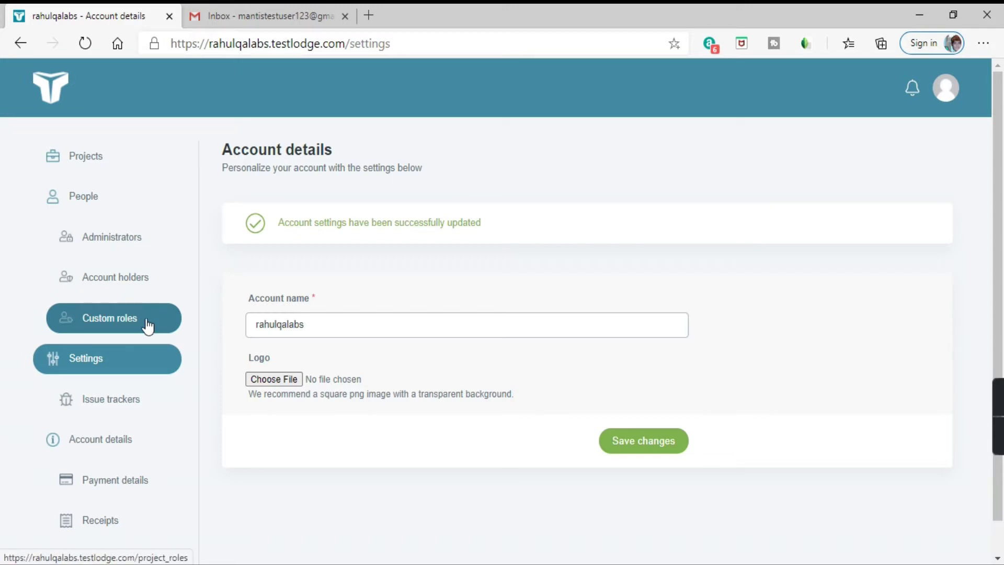
# - Go to the issue tracker settings and start a new issue tracker integration
pyautogui.click(127, 399)
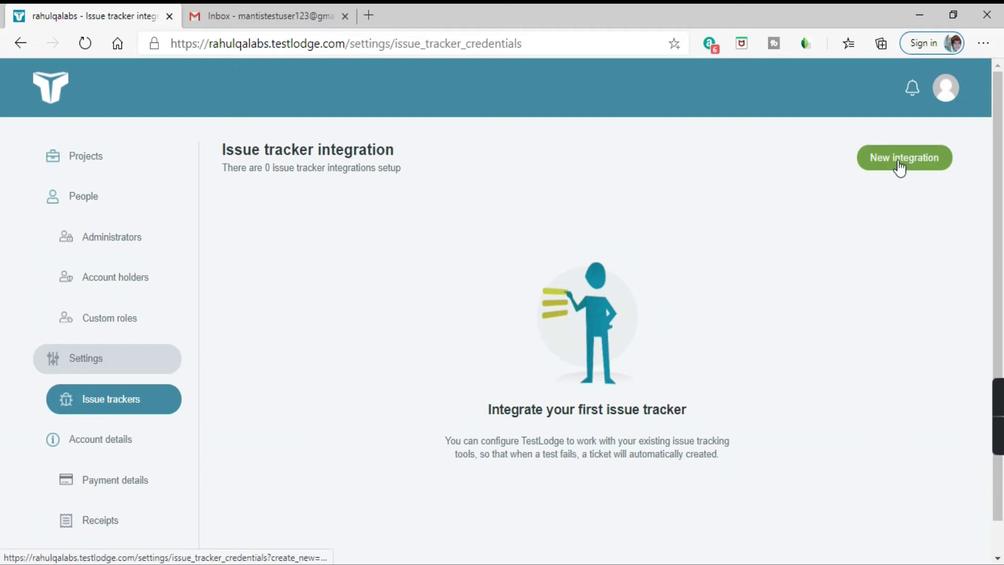
pyautogui.moveTo(241, 168); pyautogui.dragTo(405, 169)
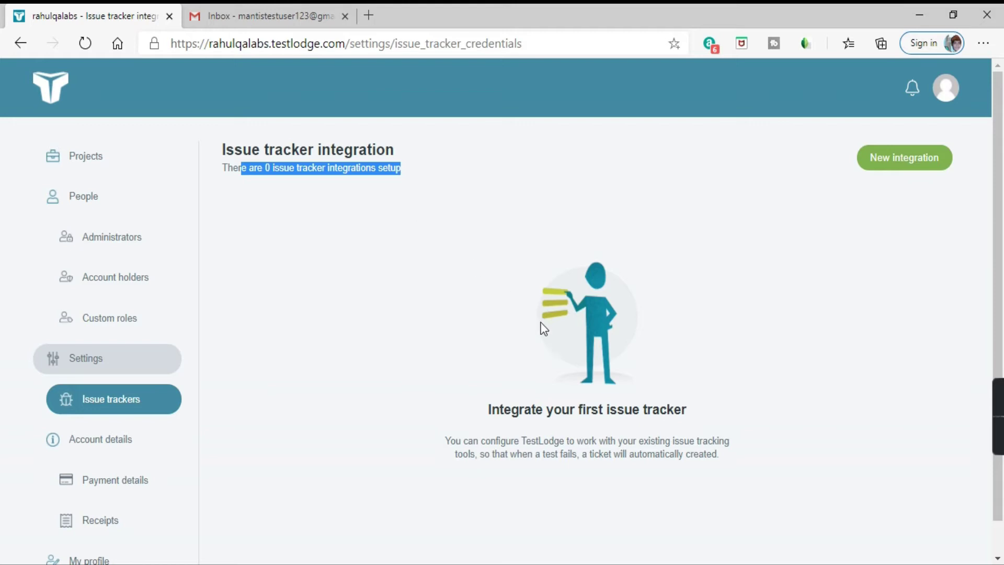
pyautogui.click(899, 172)
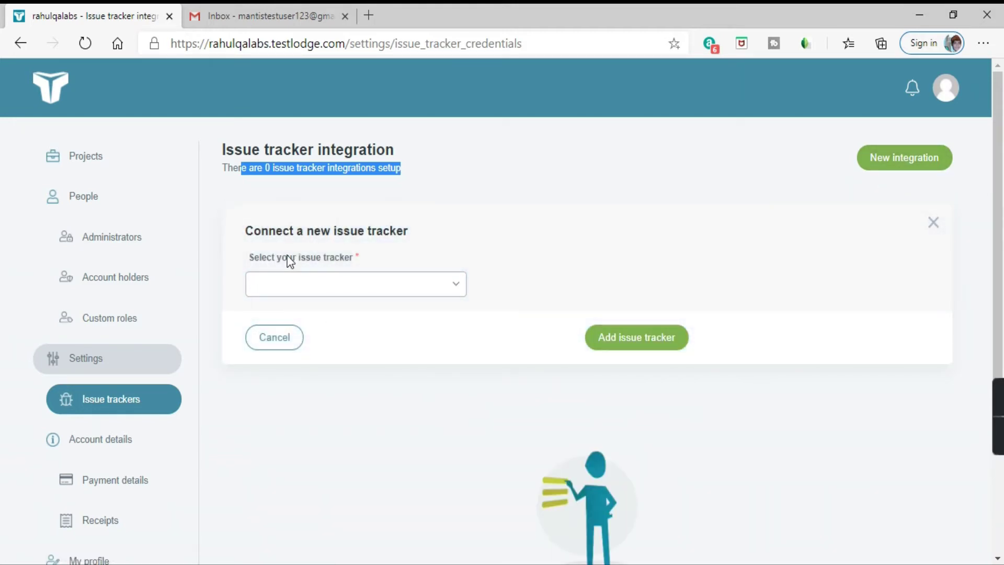
pyautogui.moveTo(305, 230); pyautogui.dragTo(430, 234)
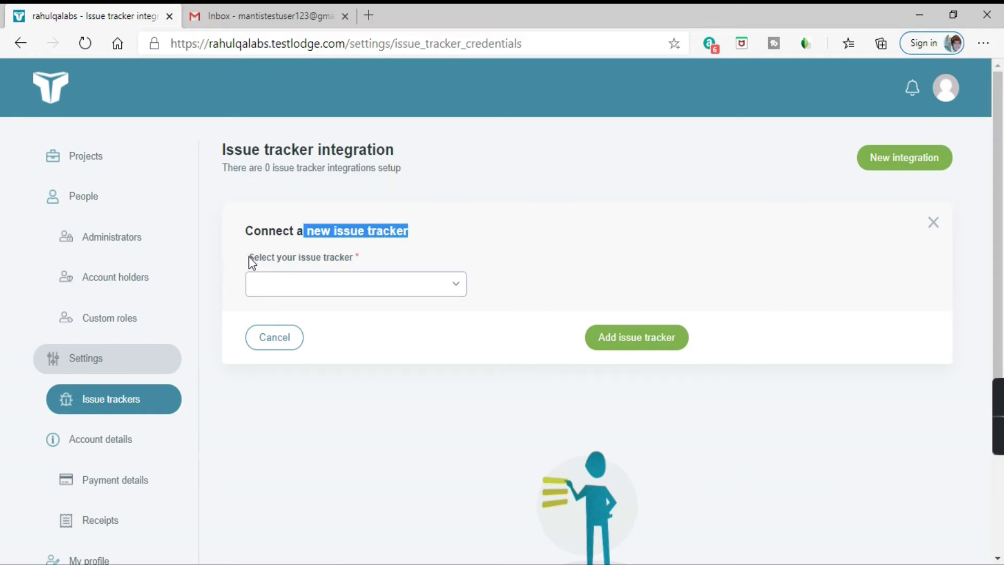
pyautogui.moveTo(252, 262); pyautogui.dragTo(362, 253)
pyautogui.click(409, 264)
# - Look through the supported issue trackers and choose Jira for the new integration
pyautogui.click(460, 287)
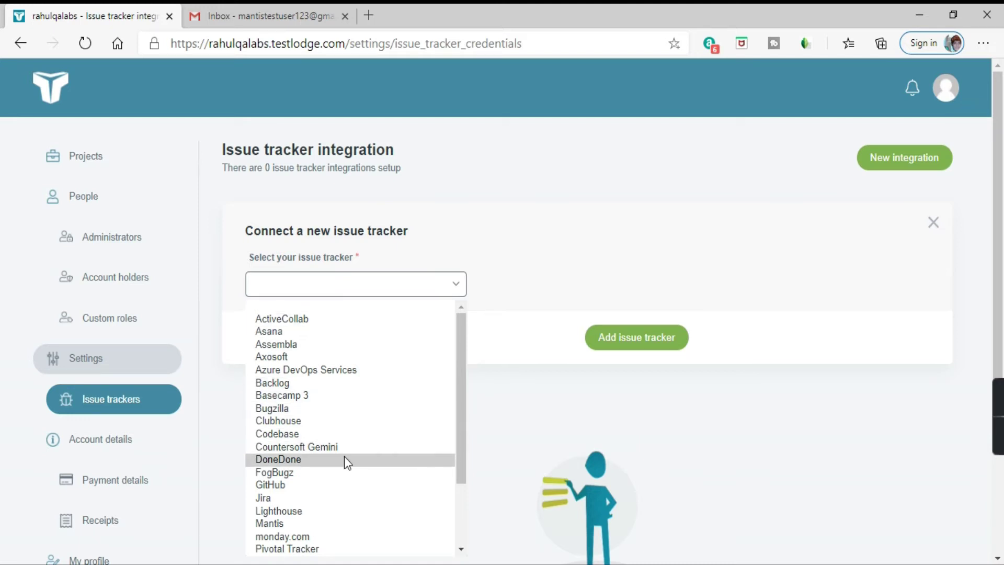
pyautogui.scroll(-1, 337, 423)
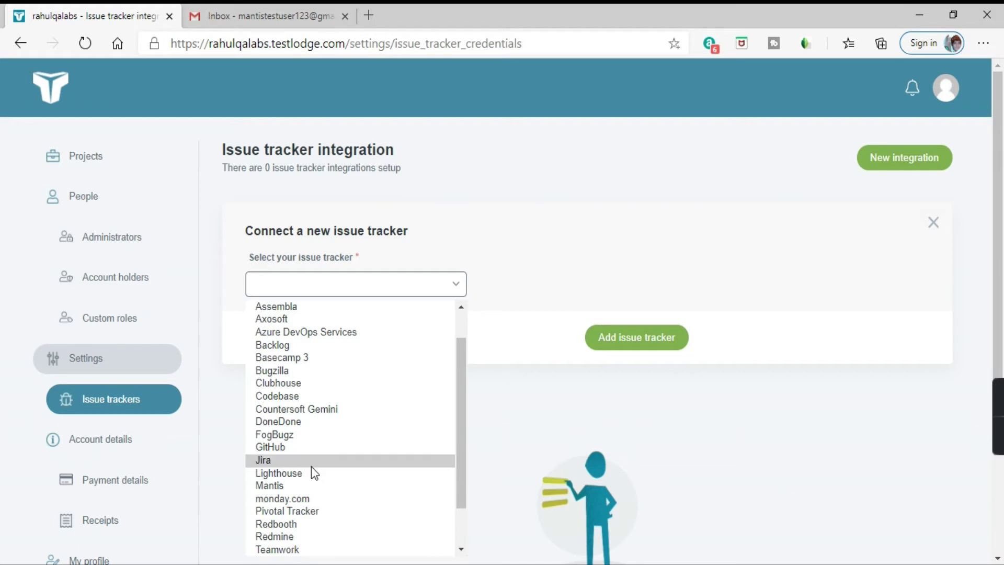
pyautogui.scroll(-1, 335, 445)
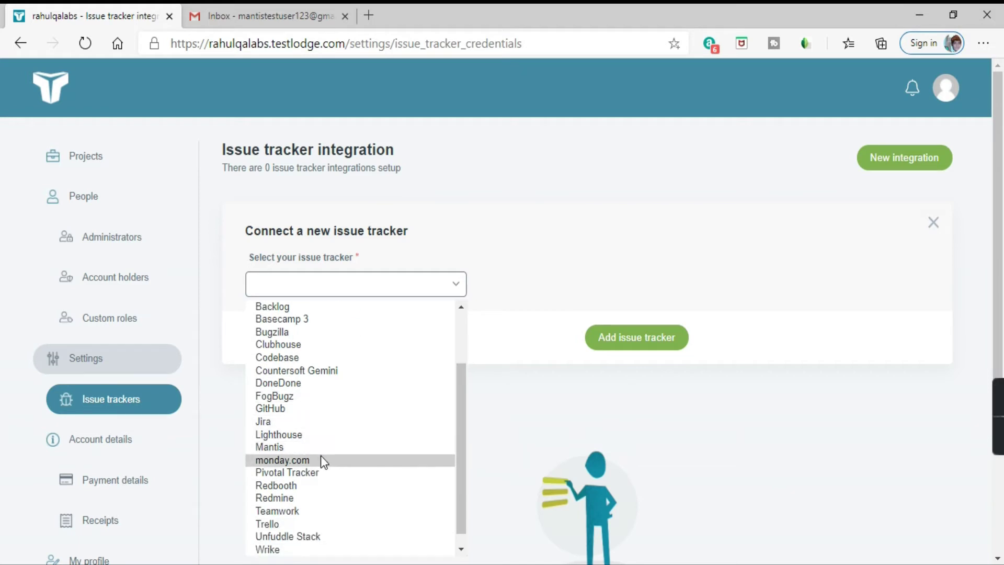
pyautogui.scroll(-1, 322, 459)
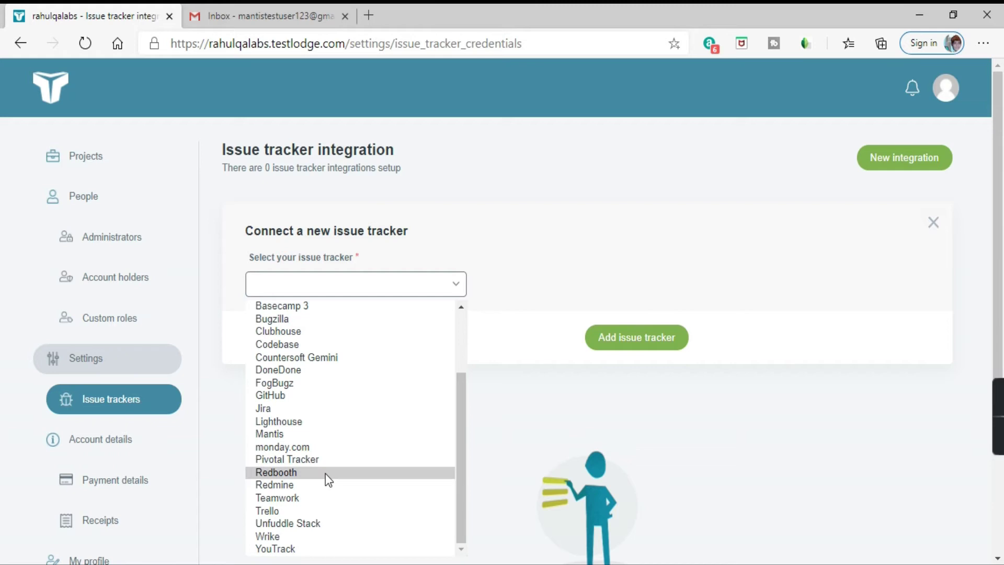
pyautogui.click(316, 409)
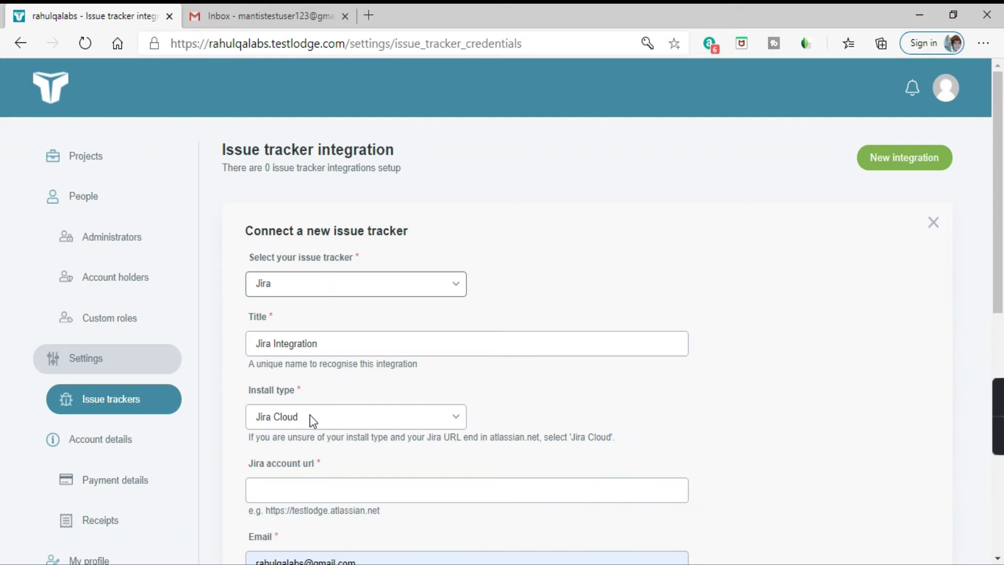
# - Examine the Jira integration form, including its title, install type options, account URL, email and API token fields
pyautogui.scroll(-3, 518, 317)
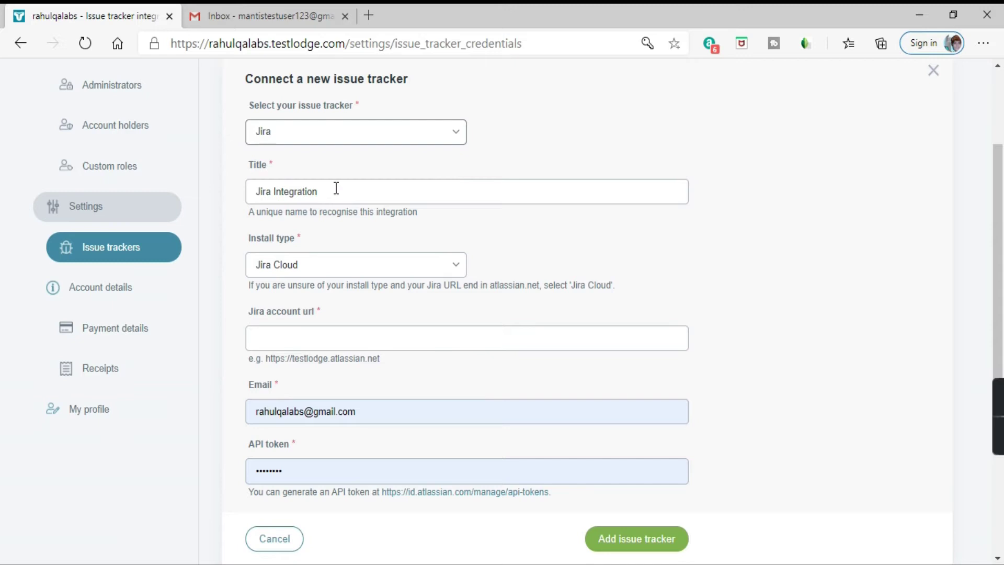
pyautogui.click(330, 266)
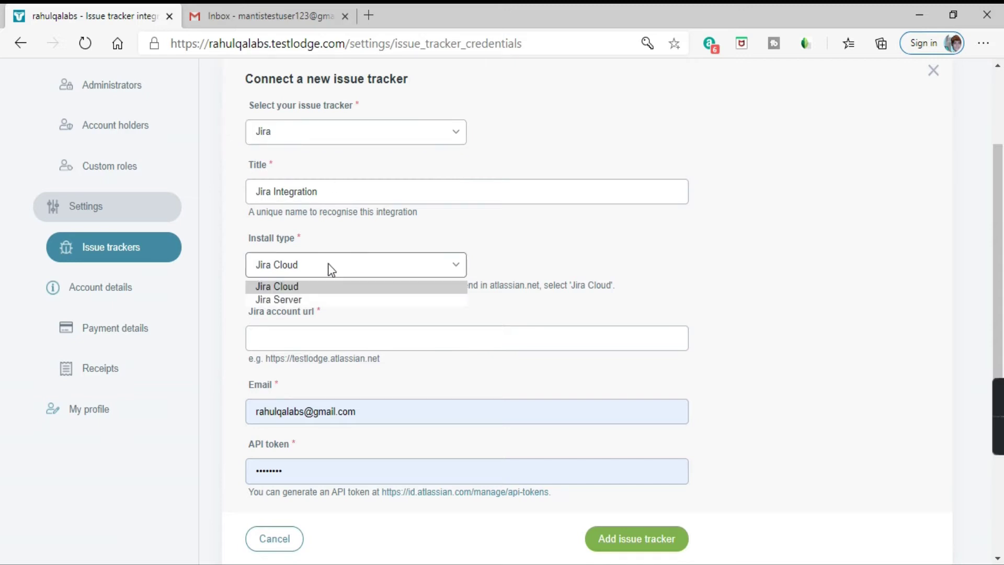
pyautogui.click(542, 240)
pyautogui.click(327, 329)
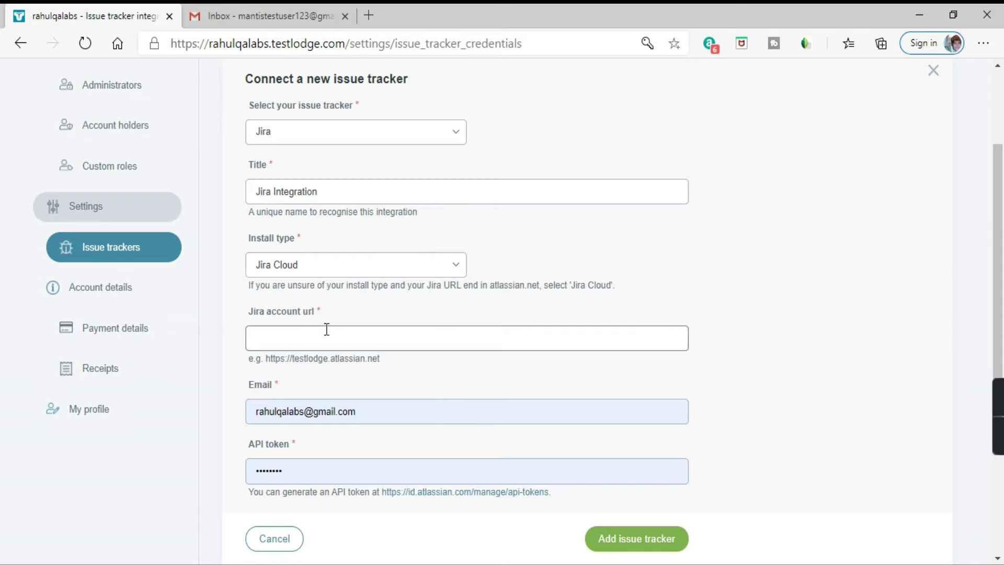
pyautogui.scroll(-3, 391, 336)
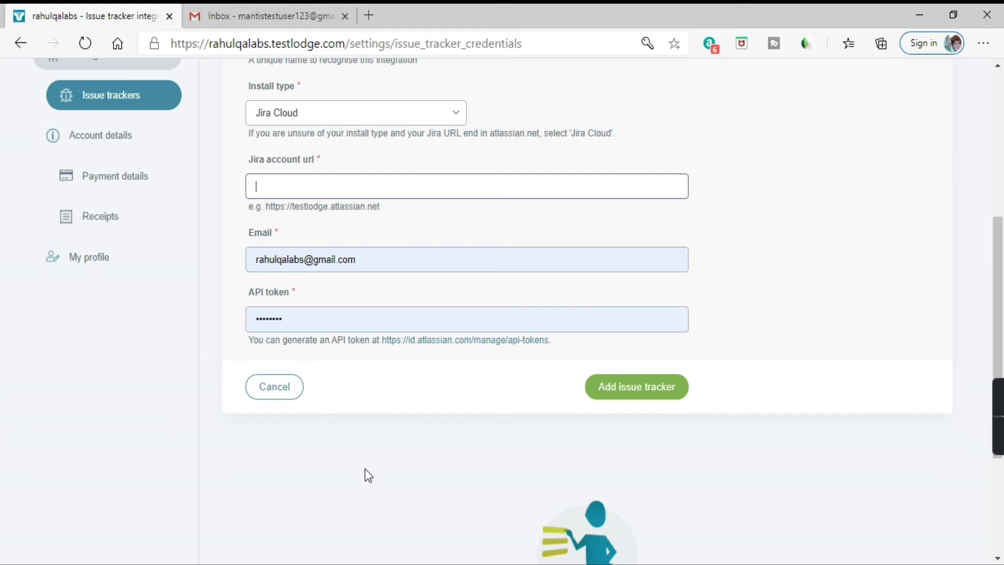
pyautogui.scroll(3, 429, 245)
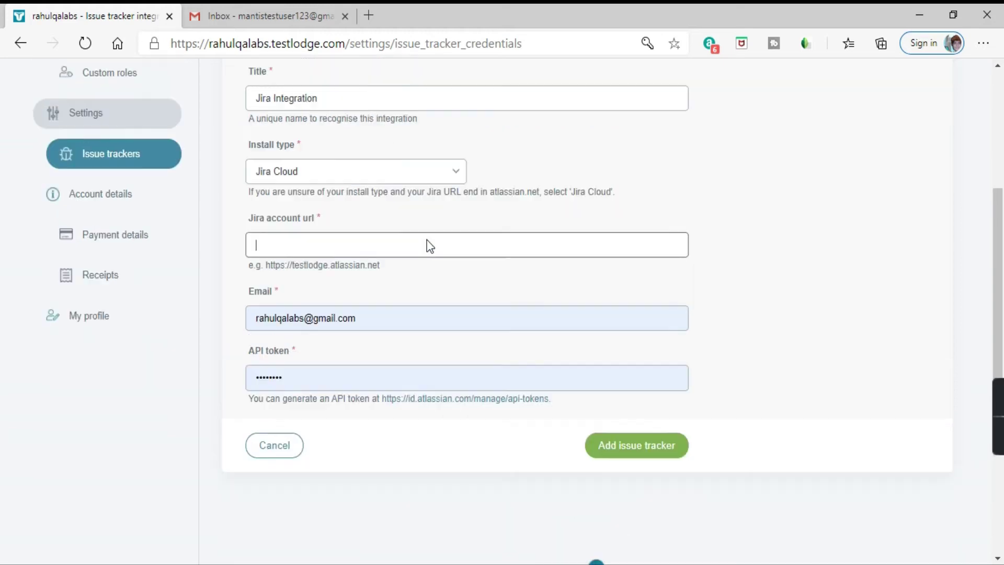
pyautogui.scroll(-3, 401, 368)
pyautogui.scroll(4, 401, 367)
pyautogui.scroll(-4, 401, 361)
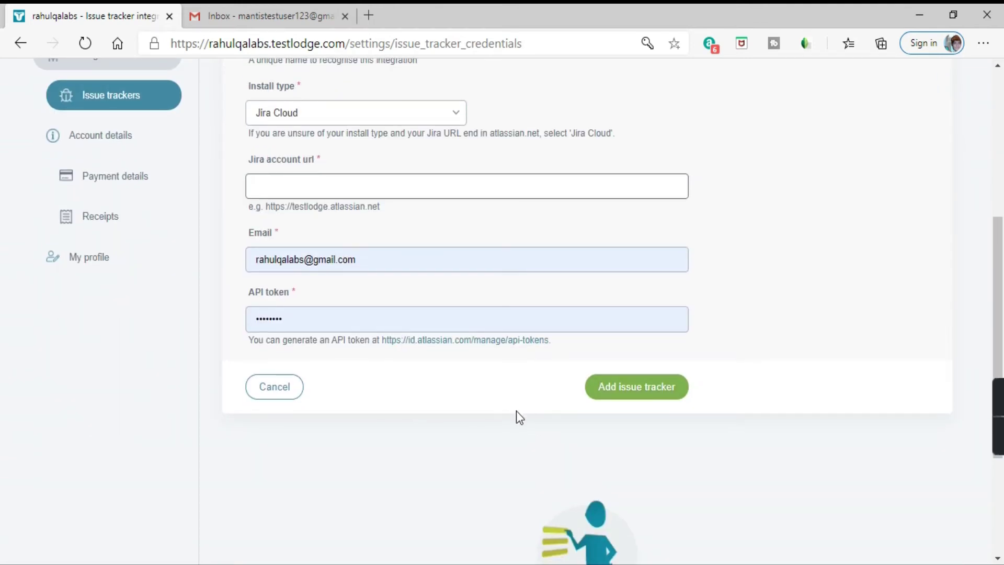
pyautogui.scroll(4, 414, 411)
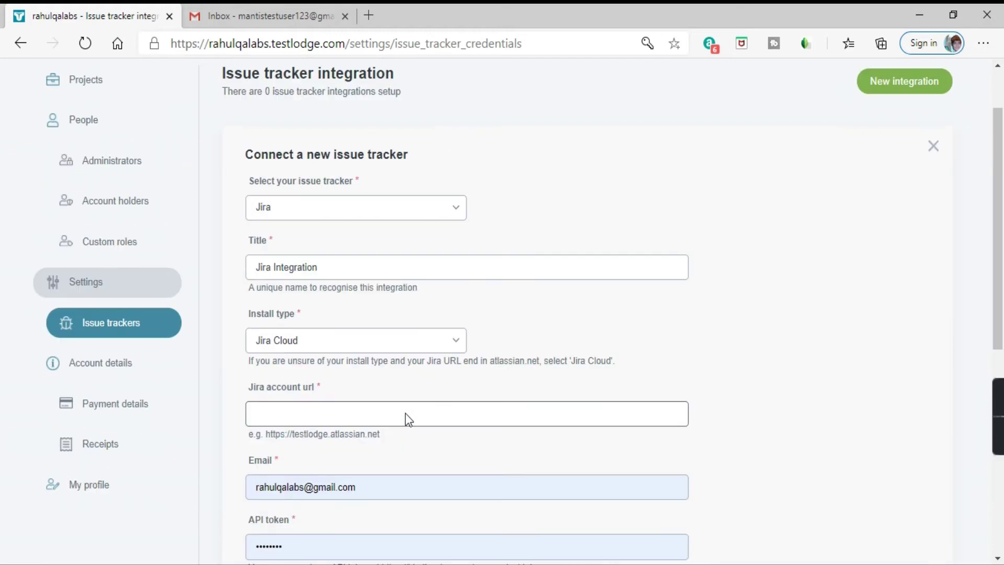
# - Open the account details and compare the subscription plans' monthly prices, test plan, test case, test run and file storage limits
pyautogui.scroll(-1, 561, 237)
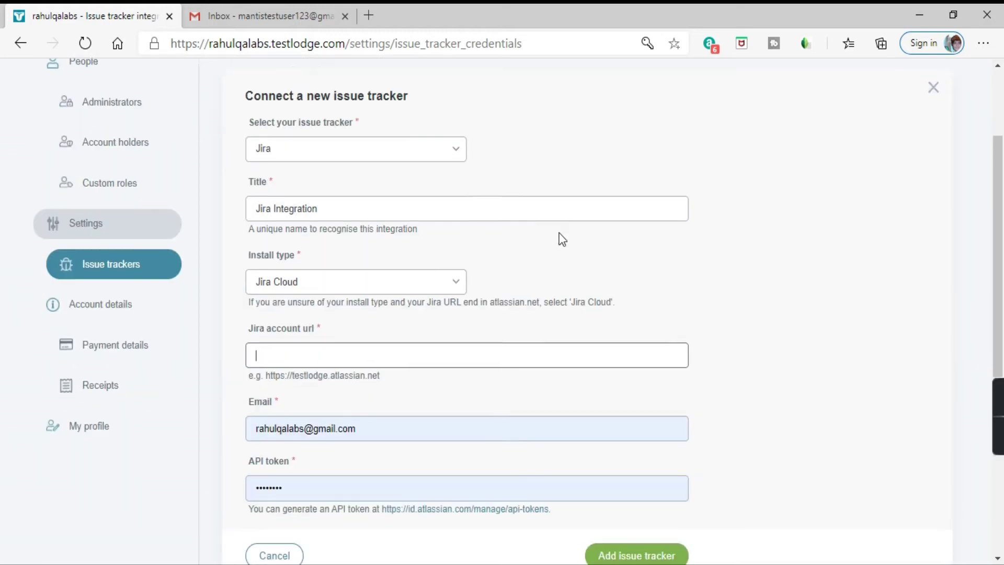
pyautogui.scroll(3, 556, 348)
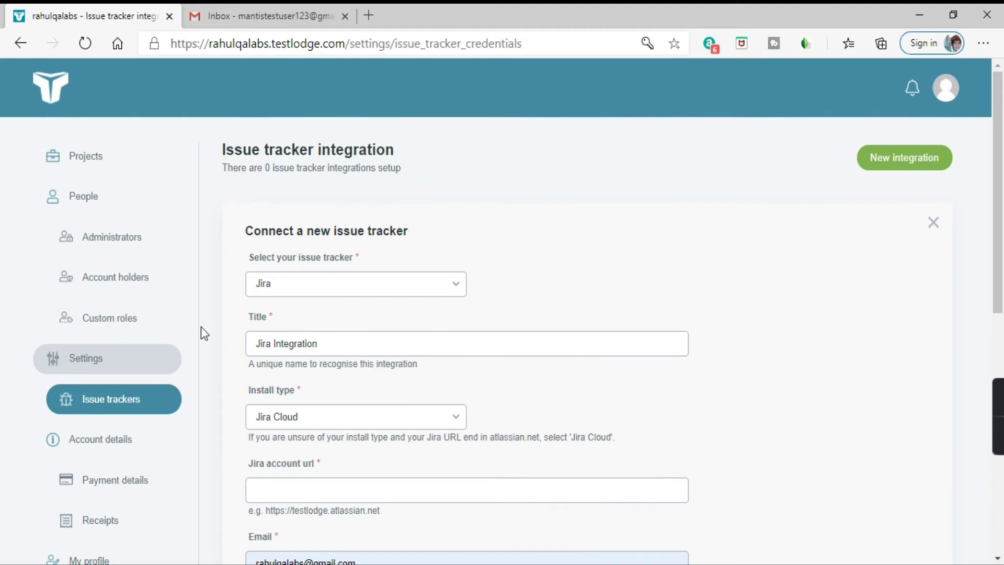
pyautogui.scroll(-3, 200, 327)
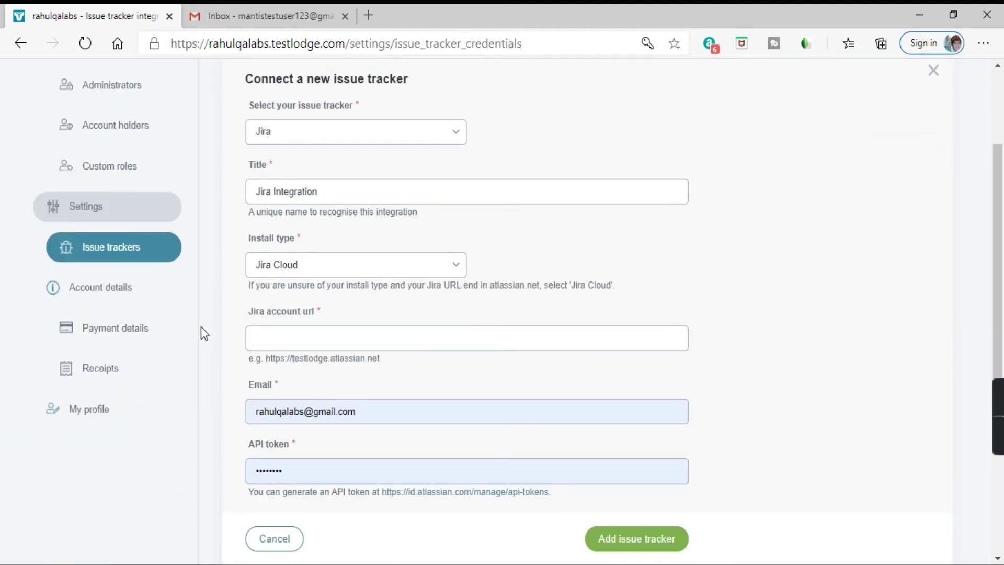
pyautogui.click(100, 301)
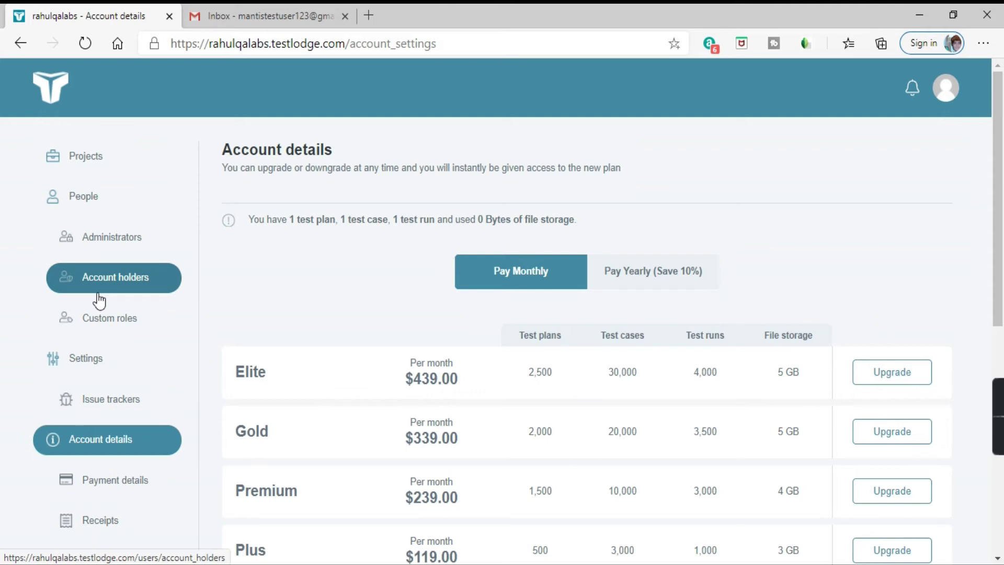
pyautogui.scroll(-5, 381, 272)
pyautogui.moveTo(248, 176); pyautogui.dragTo(240, 273)
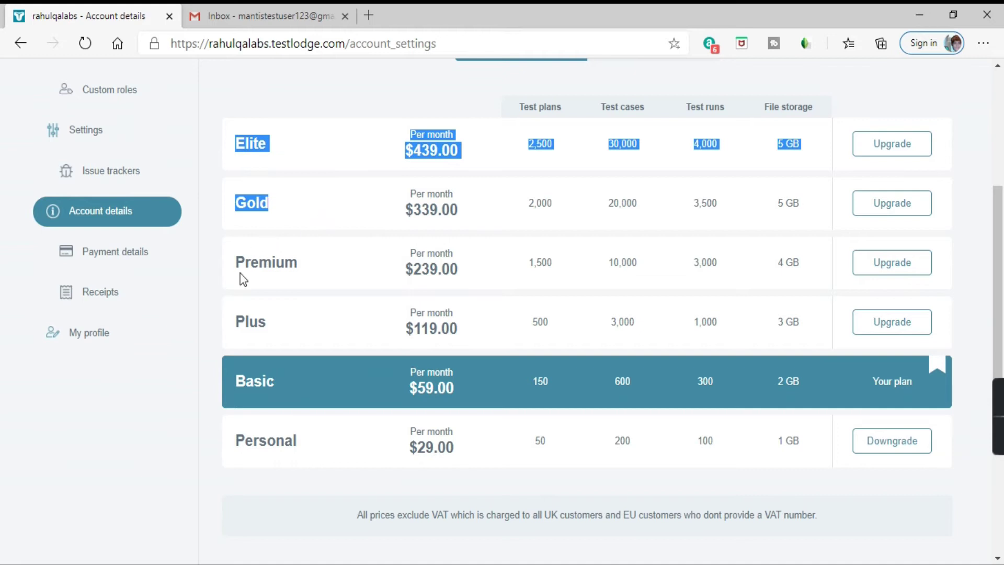
pyautogui.tripleClick(243, 277)
pyautogui.tripleClick(302, 328)
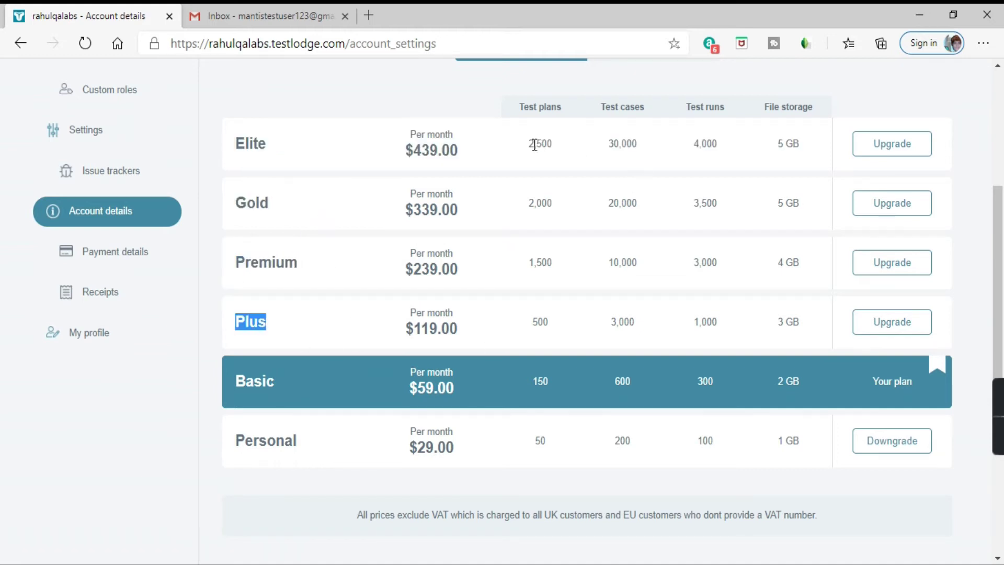
pyautogui.moveTo(532, 143); pyautogui.dragTo(765, 139)
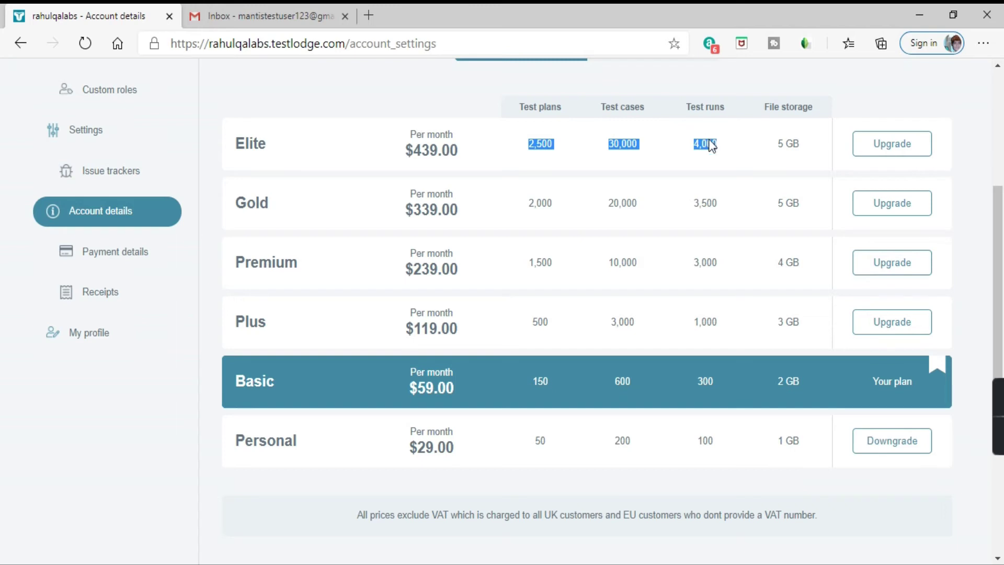
pyautogui.moveTo(764, 106); pyautogui.dragTo(816, 125)
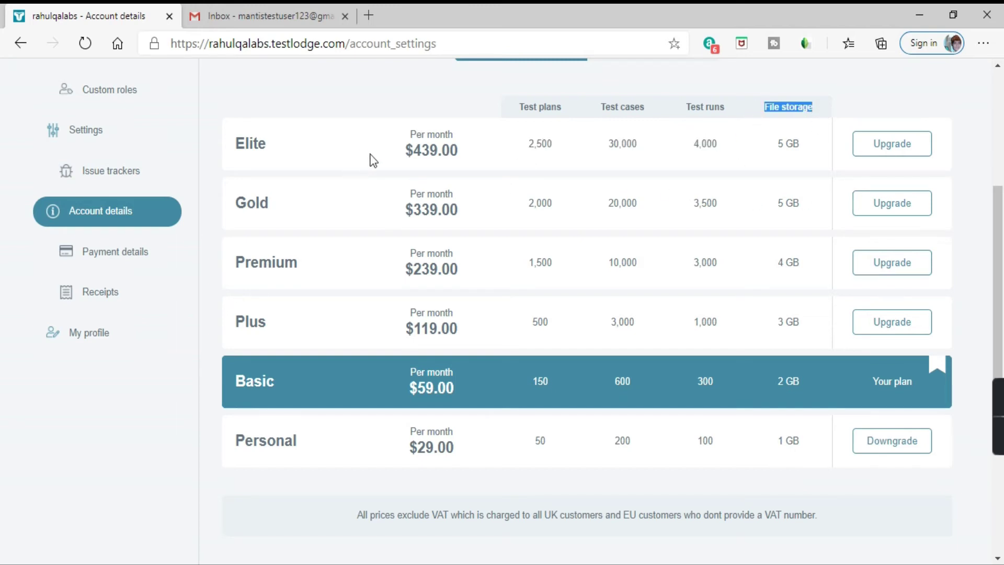
pyautogui.moveTo(372, 157); pyautogui.dragTo(507, 165)
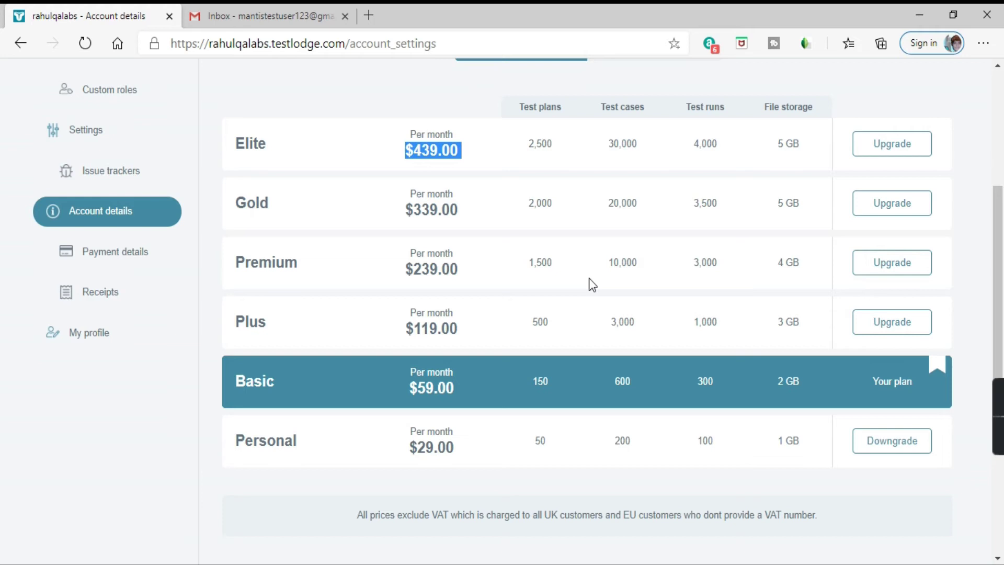
# - Read the account cancellation section below the plans, including what happens to account data and billing
pyautogui.scroll(-4, 518, 397)
pyautogui.scroll(2, 513, 407)
pyautogui.scroll(-2, 517, 411)
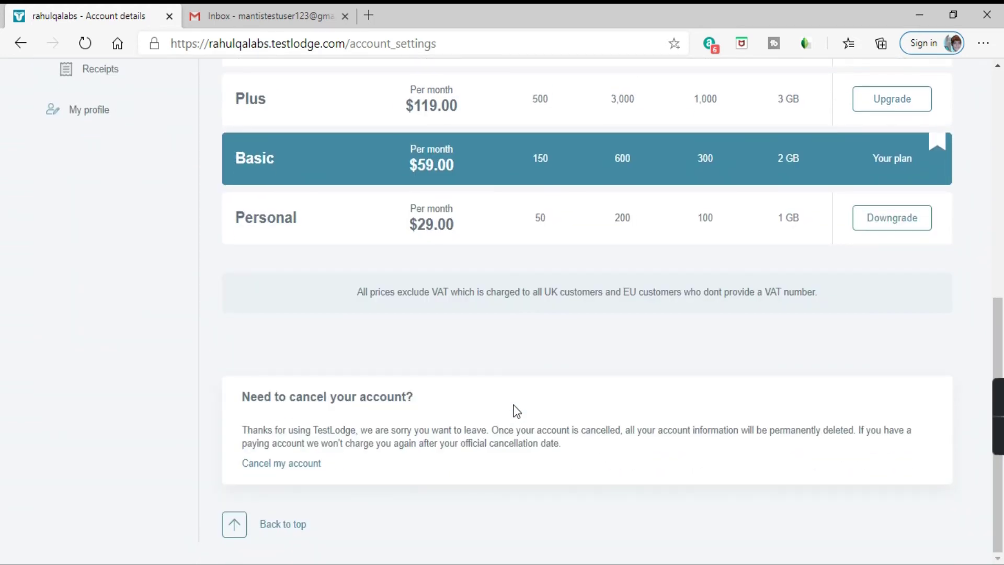
pyautogui.moveTo(424, 397); pyautogui.dragTo(243, 390)
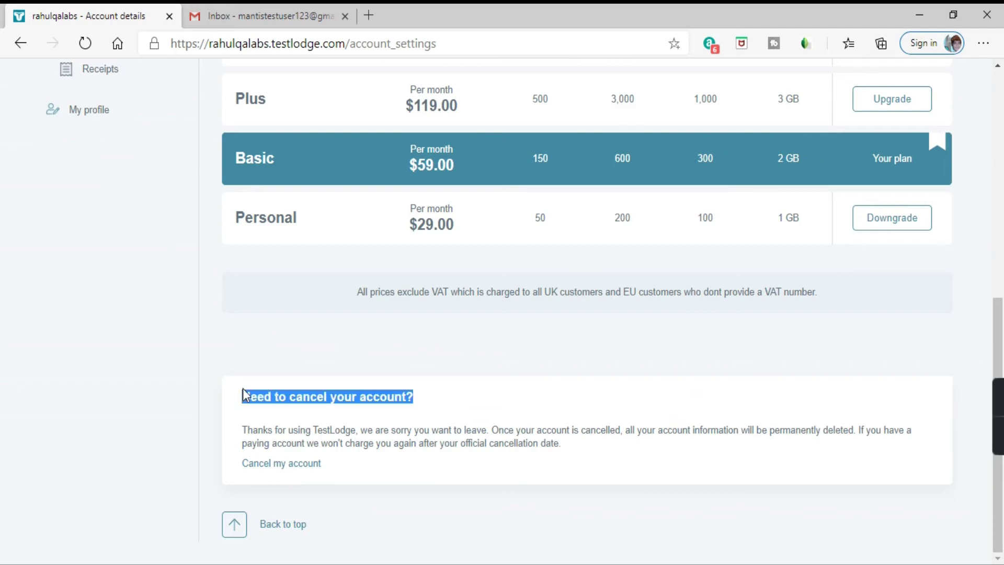
pyautogui.click(512, 389)
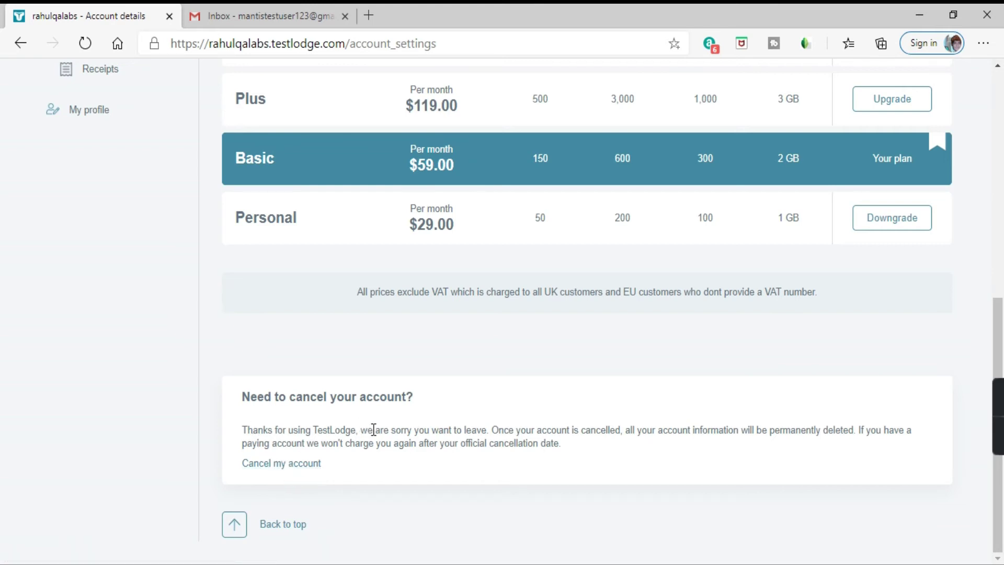
pyautogui.moveTo(488, 430); pyautogui.dragTo(639, 421)
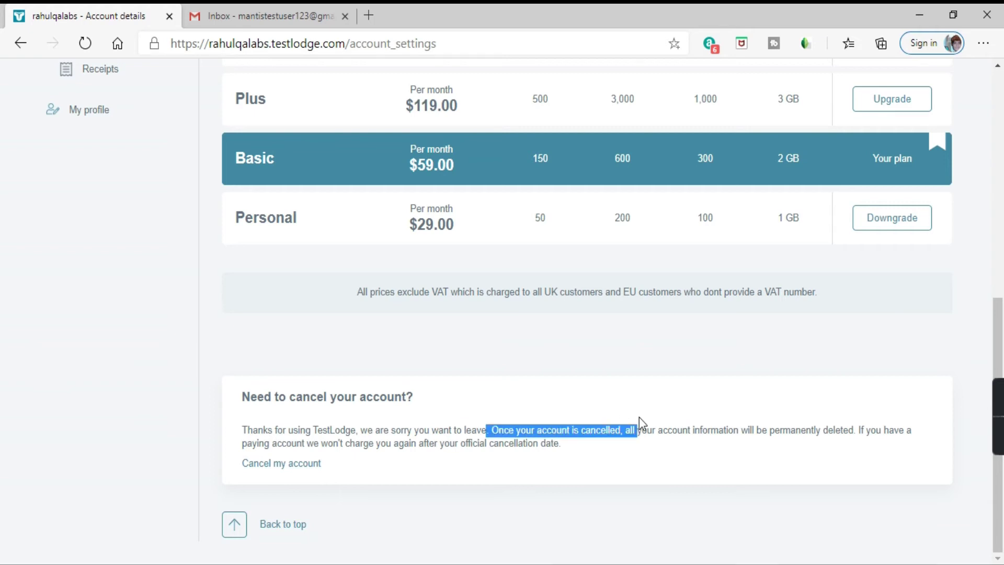
pyautogui.tripleClick(670, 428)
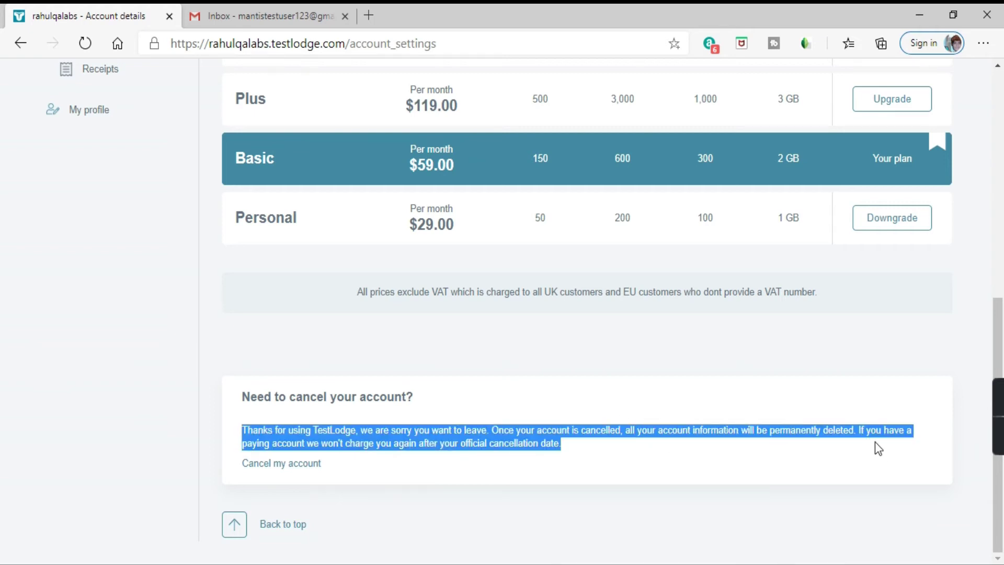
pyautogui.click(591, 489)
# - Open the payment details form and review its subscription notice, country choices, billing address fields and card fields
pyautogui.scroll(8, 395, 426)
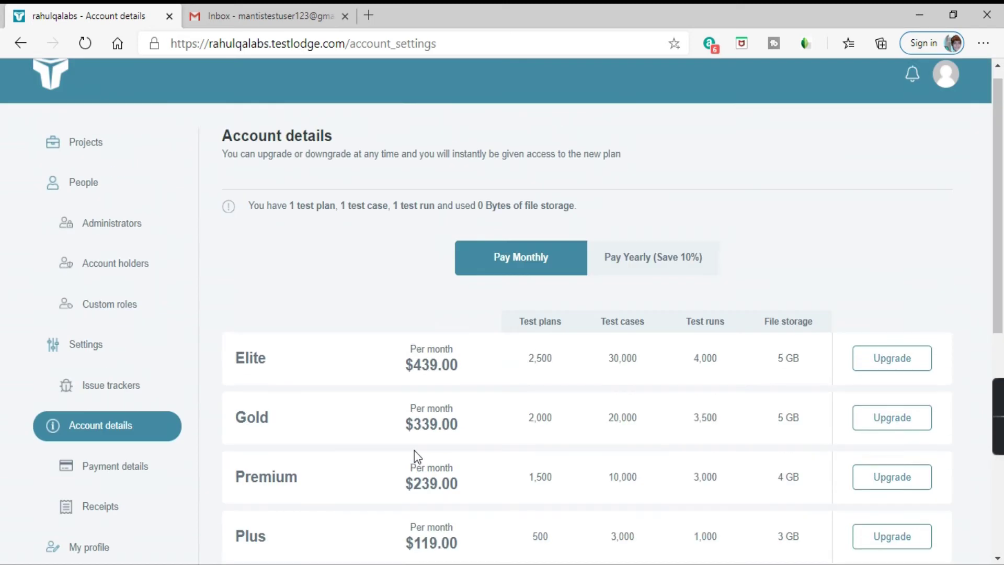
pyautogui.scroll(-3, 126, 374)
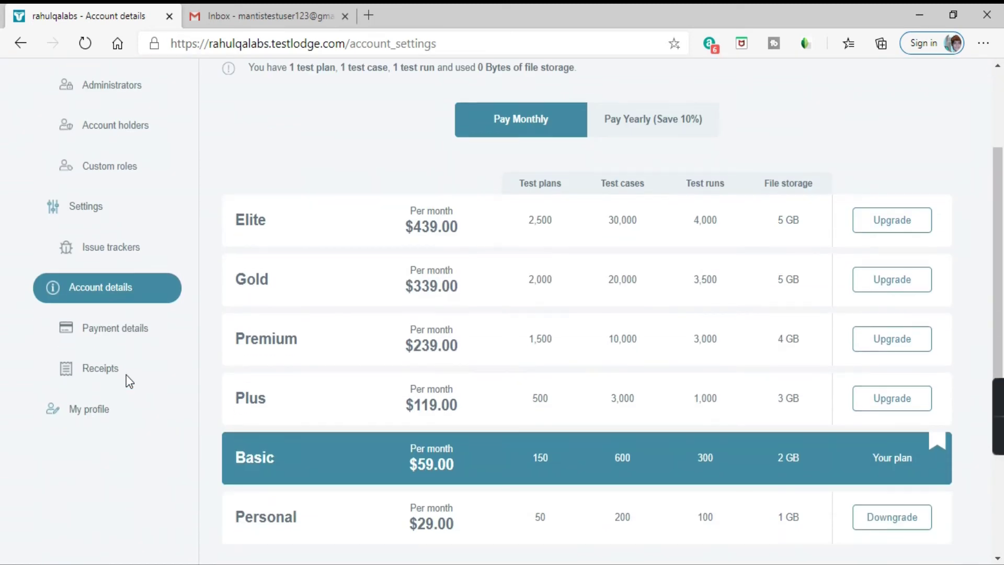
pyautogui.click(109, 341)
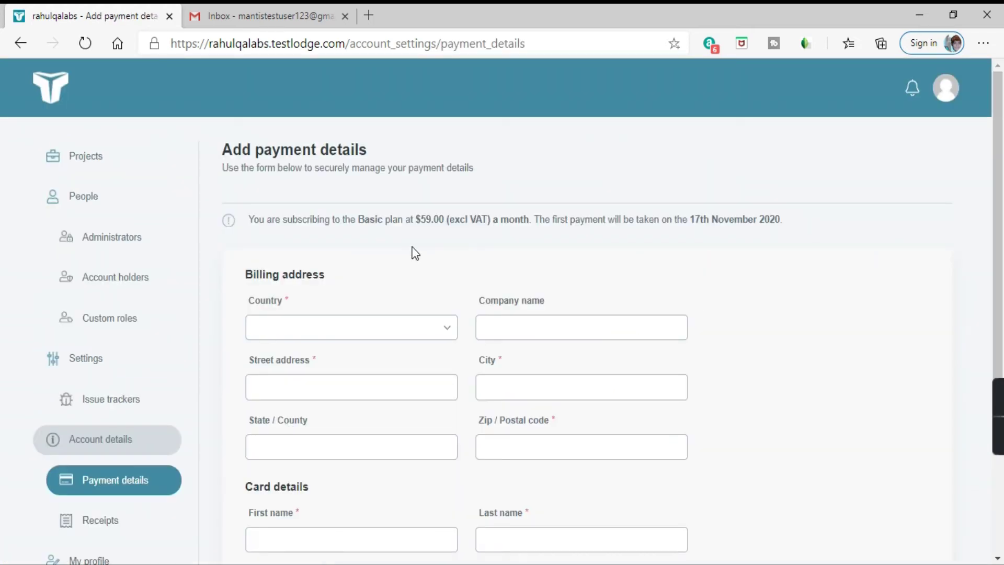
pyautogui.moveTo(249, 219); pyautogui.dragTo(508, 226)
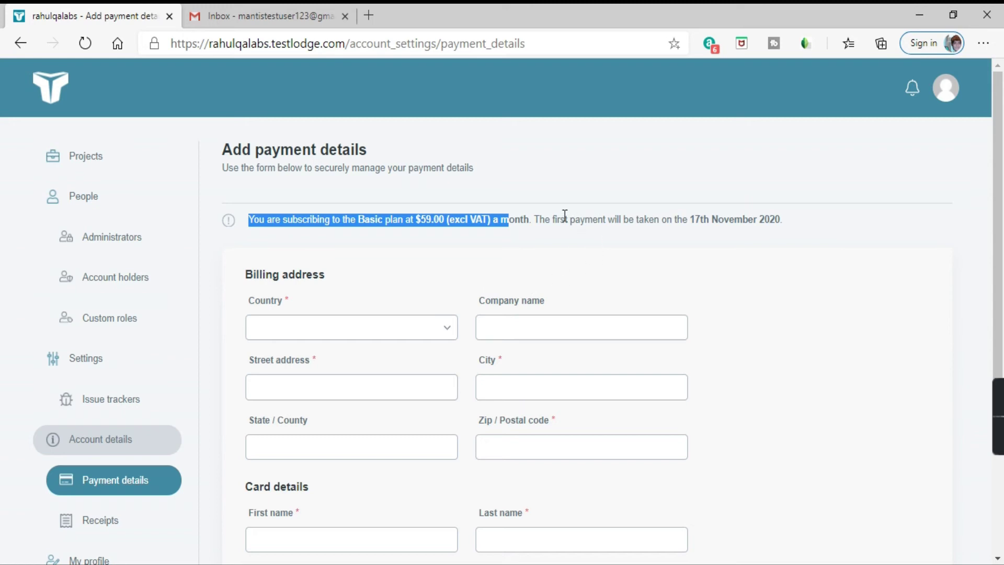
pyautogui.scroll(-3, 419, 254)
pyautogui.click(272, 177)
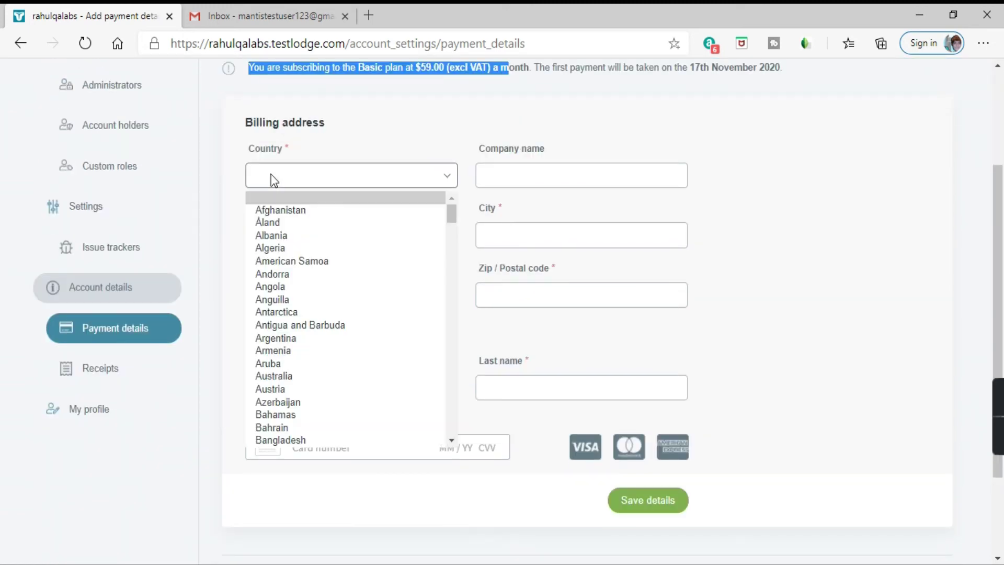
pyautogui.click(559, 234)
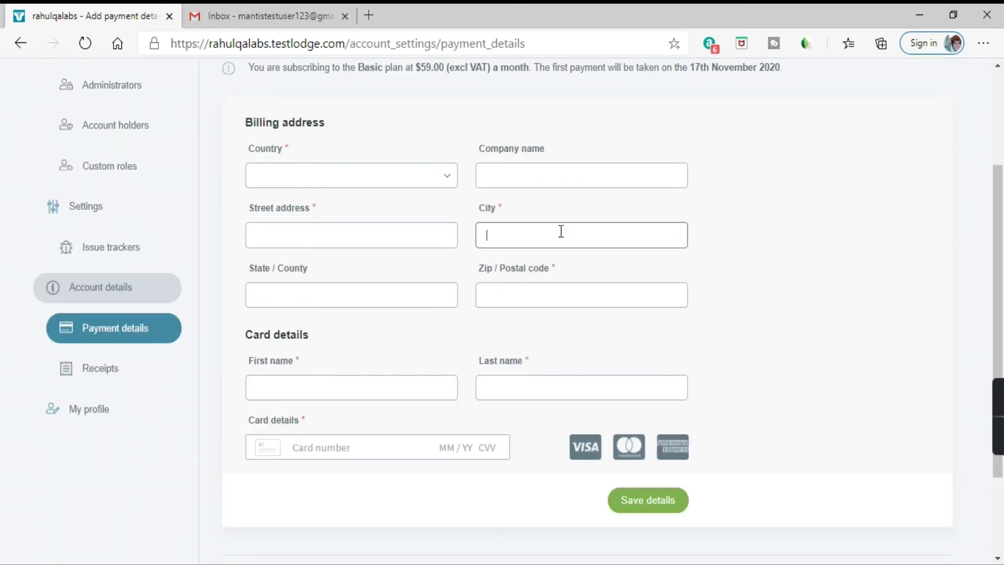
pyautogui.click(347, 297)
pyautogui.click(557, 324)
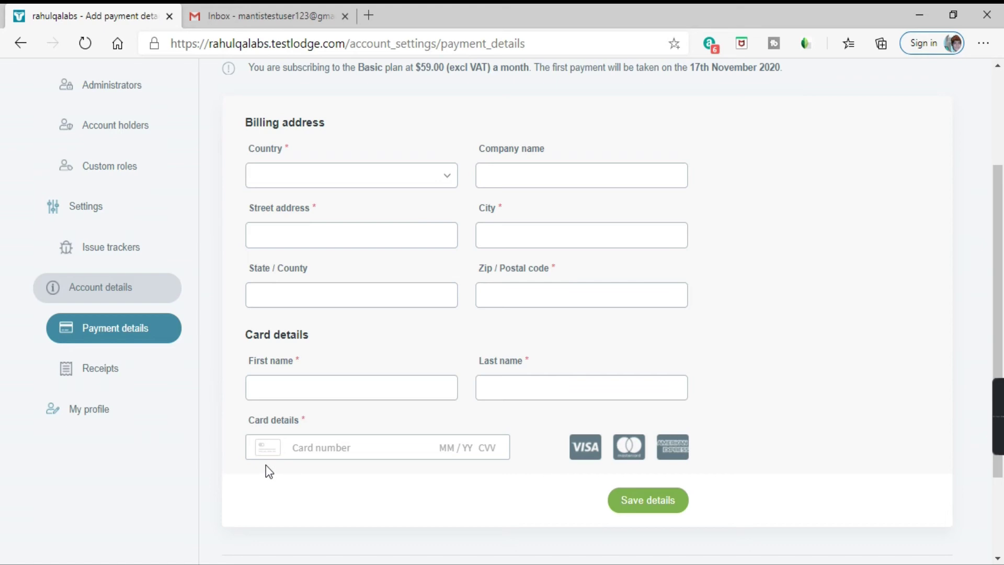
# - View the account's receipts, and open the own profile to review its personal details, time zone and password fields
pyautogui.click(98, 372)
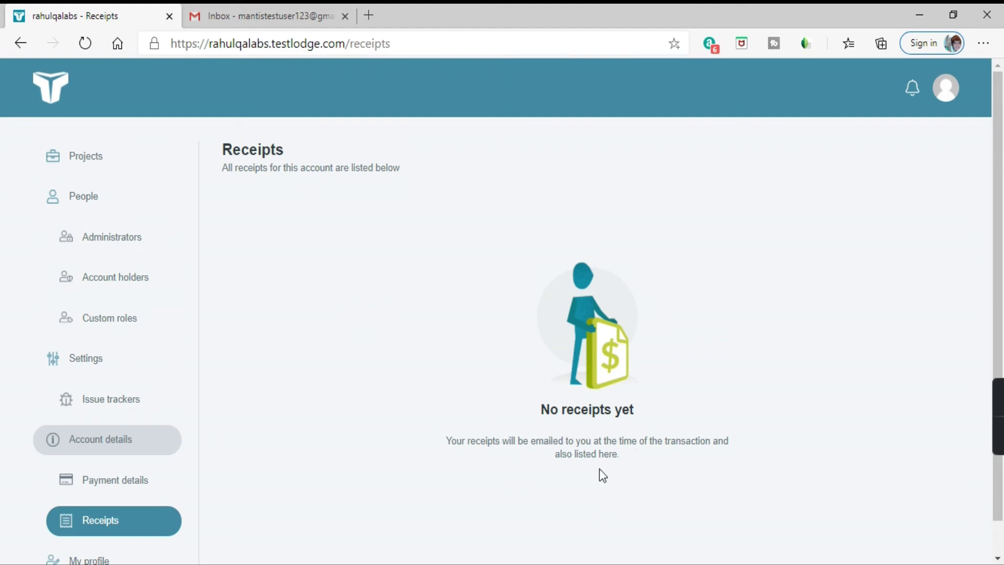
pyautogui.scroll(-1, 153, 356)
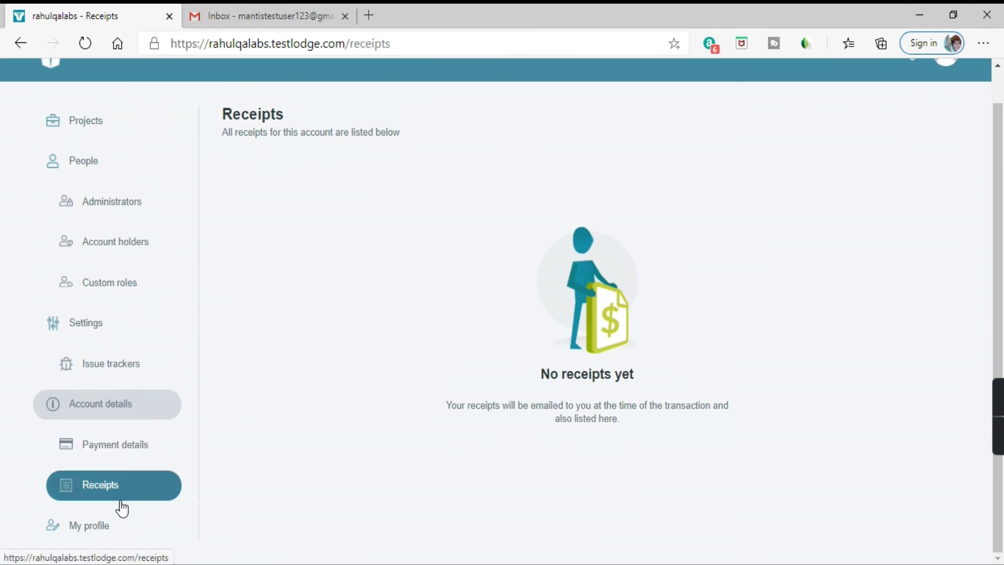
pyautogui.click(103, 535)
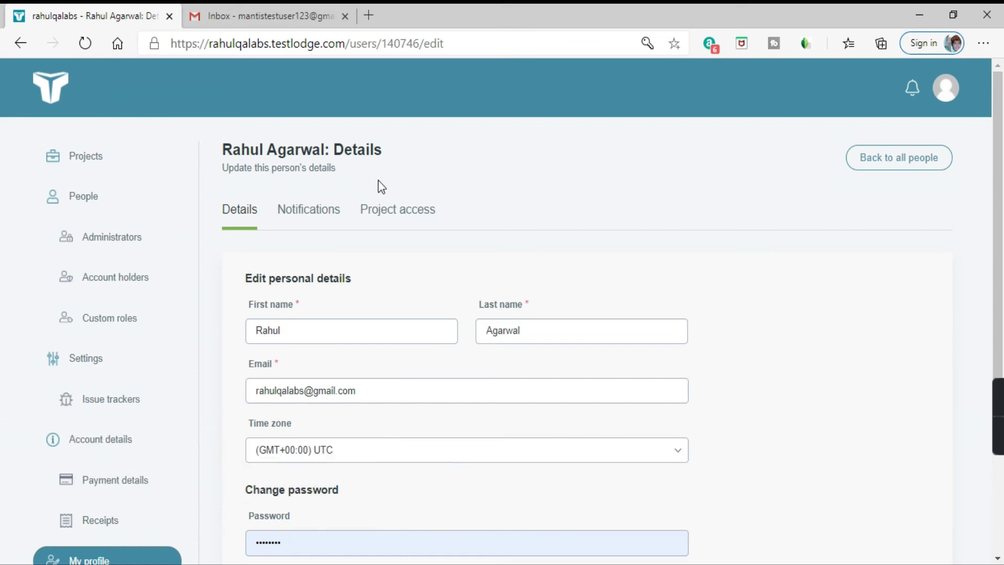
pyautogui.scroll(-2, 372, 283)
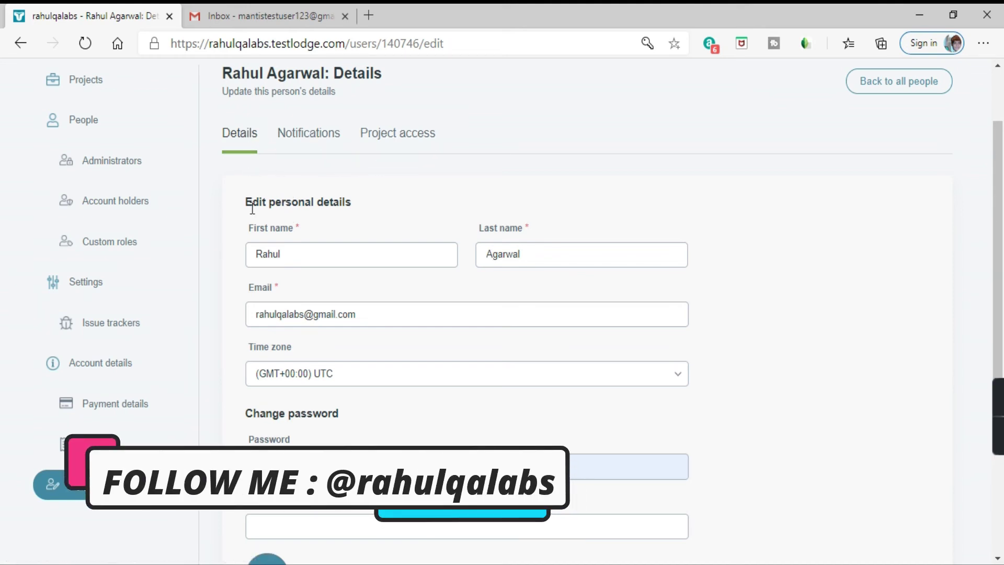
pyautogui.scroll(-3, 373, 213)
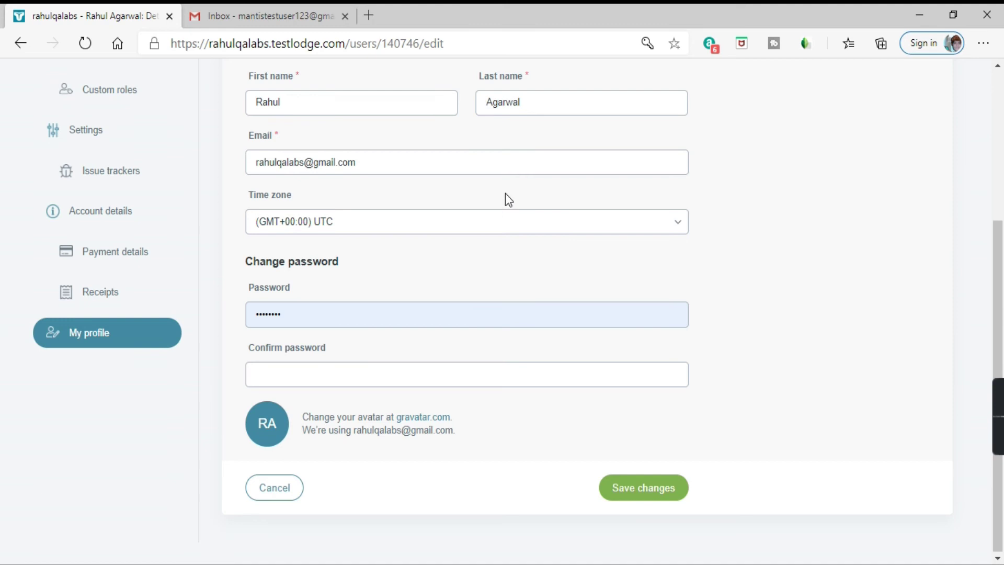
# - Review the profile's email notification option and its project access
pyautogui.scroll(3, 458, 238)
pyautogui.click(312, 137)
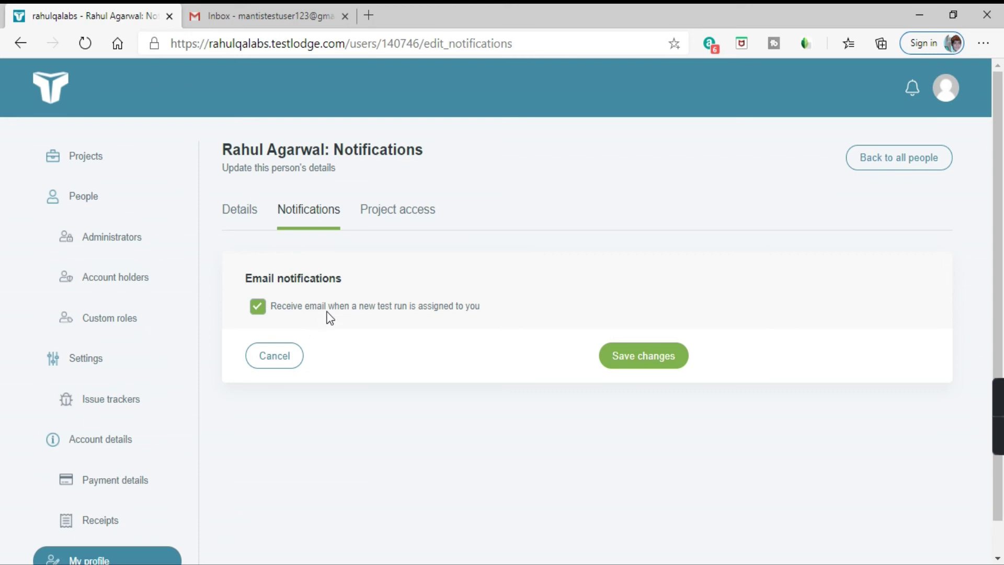
pyautogui.click(410, 308)
pyautogui.click(430, 233)
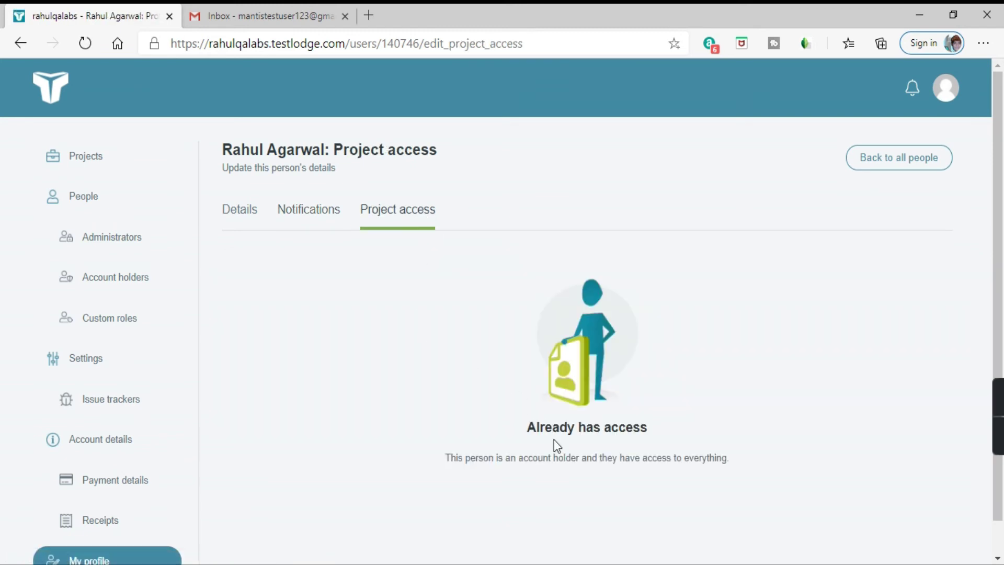
pyautogui.moveTo(529, 427); pyautogui.dragTo(677, 423)
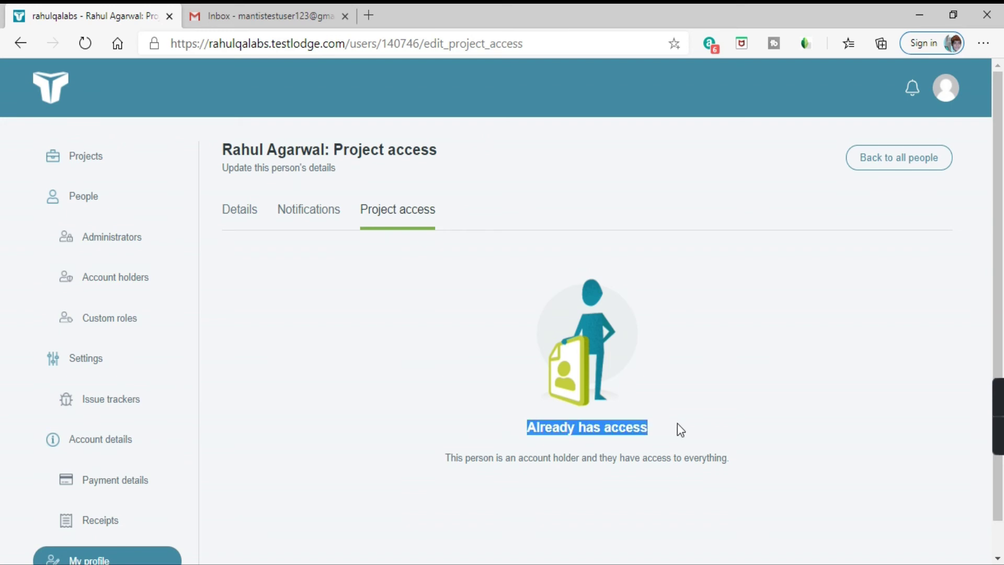
pyautogui.click(492, 487)
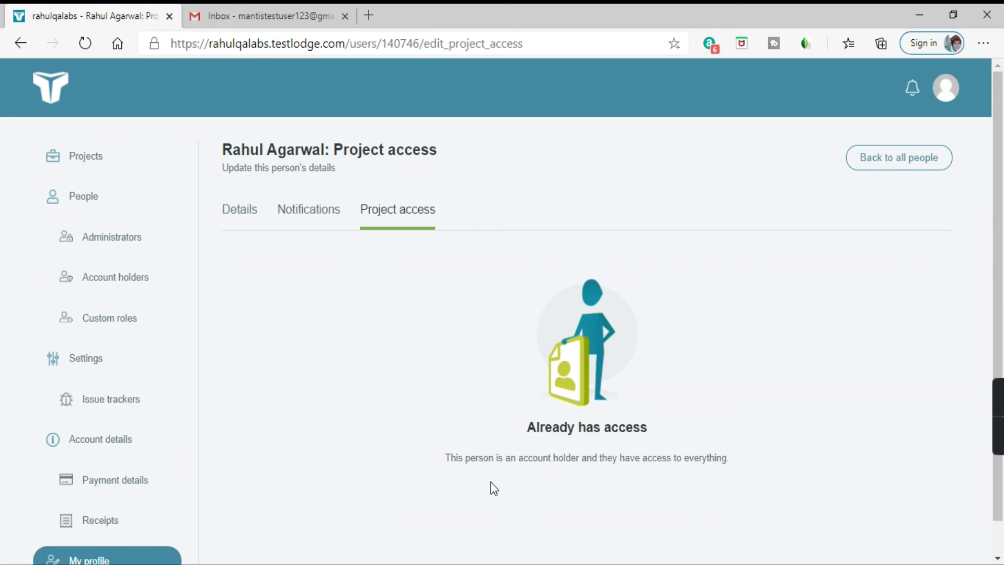
# - Look over the main navigation sections once more and open the recent alerts
pyautogui.scroll(-1, 349, 388)
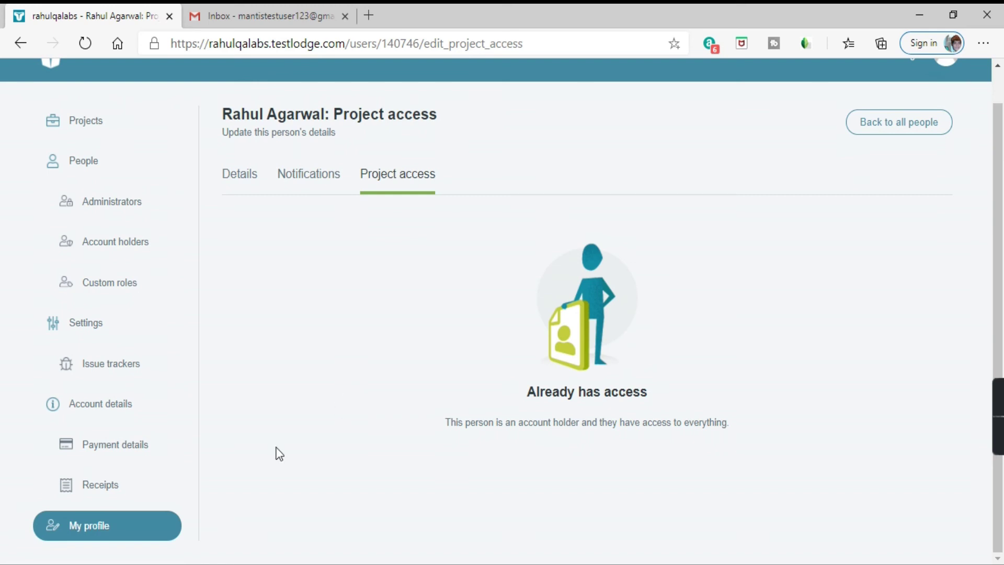
pyautogui.scroll(1, 151, 225)
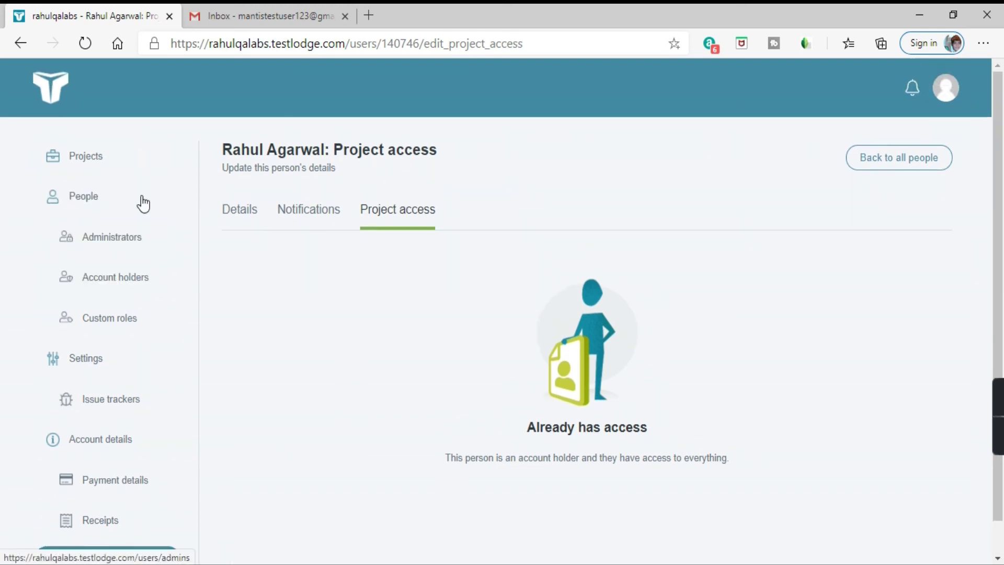
pyautogui.scroll(-1, 124, 287)
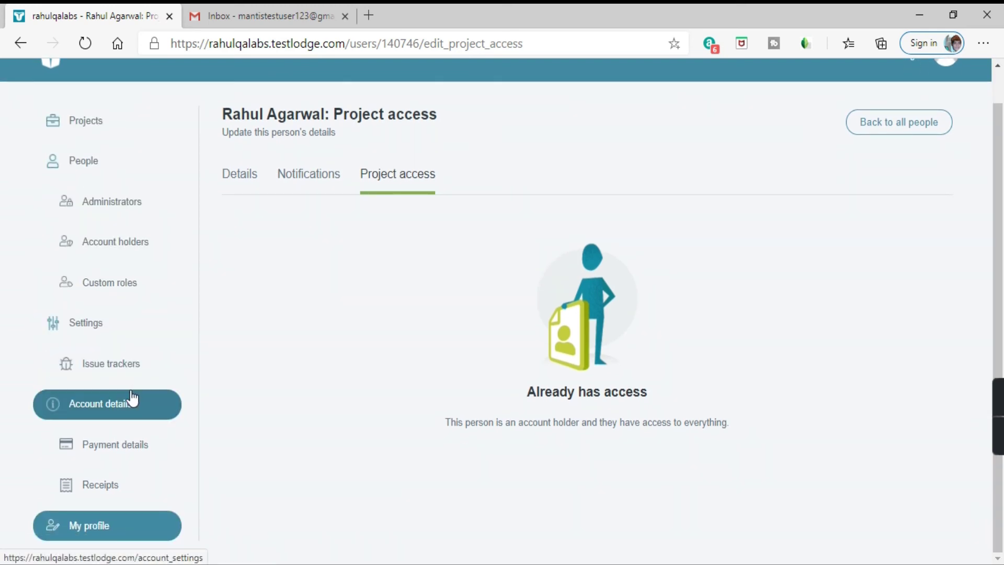
pyautogui.scroll(1, 921, 329)
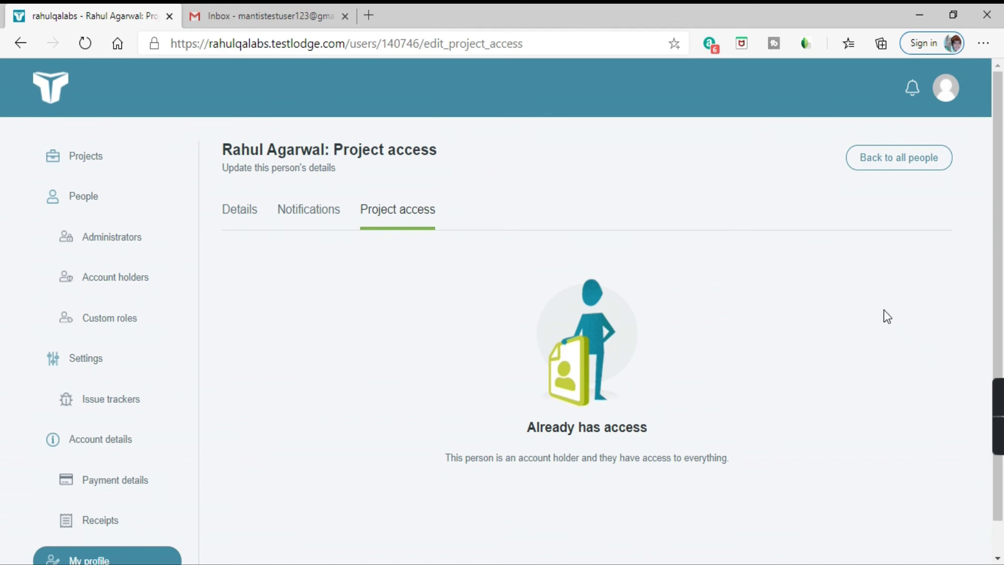
pyautogui.click(913, 89)
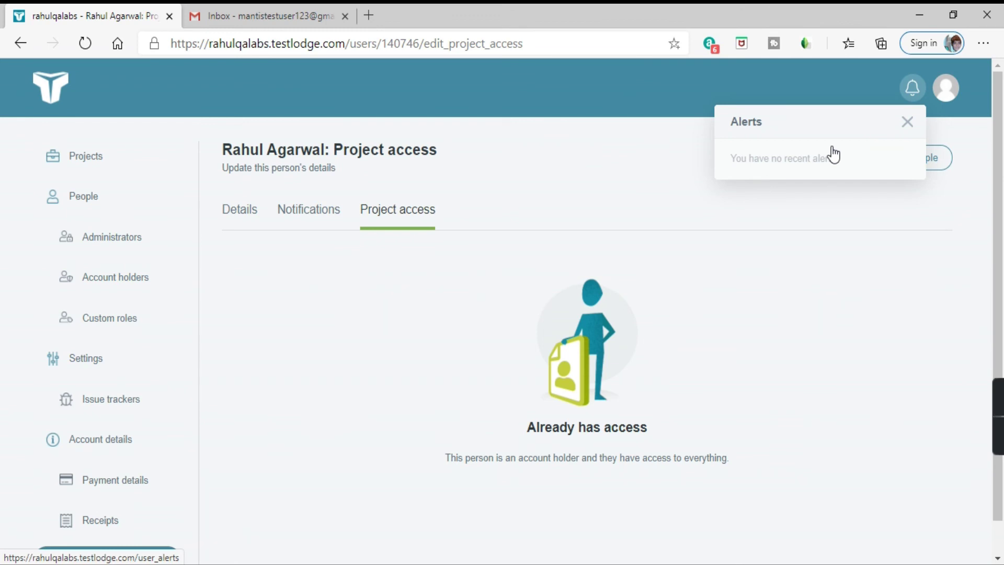
# - Log out through the account menu and log back in with the prefilled credentials
pyautogui.click(947, 89)
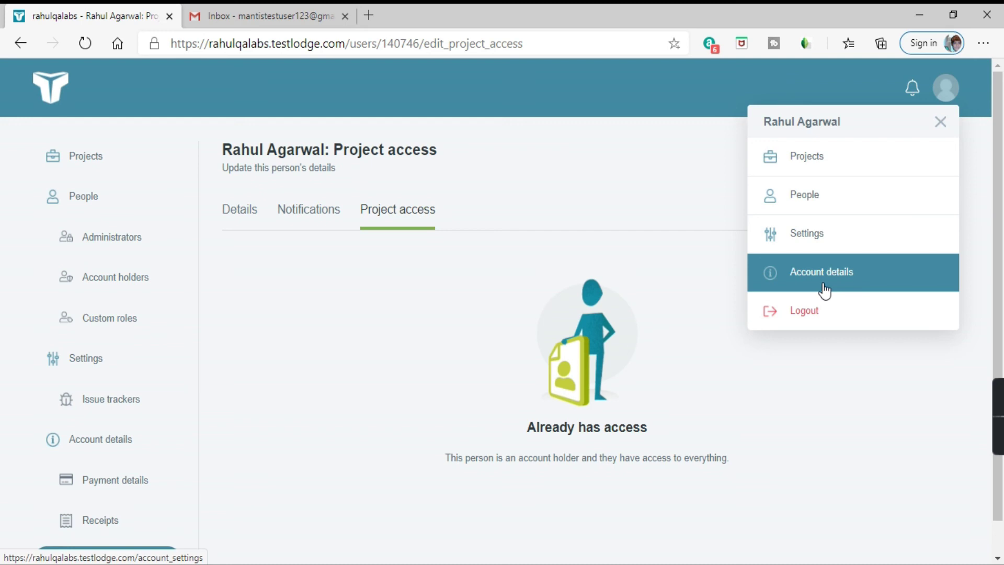
pyautogui.click(828, 321)
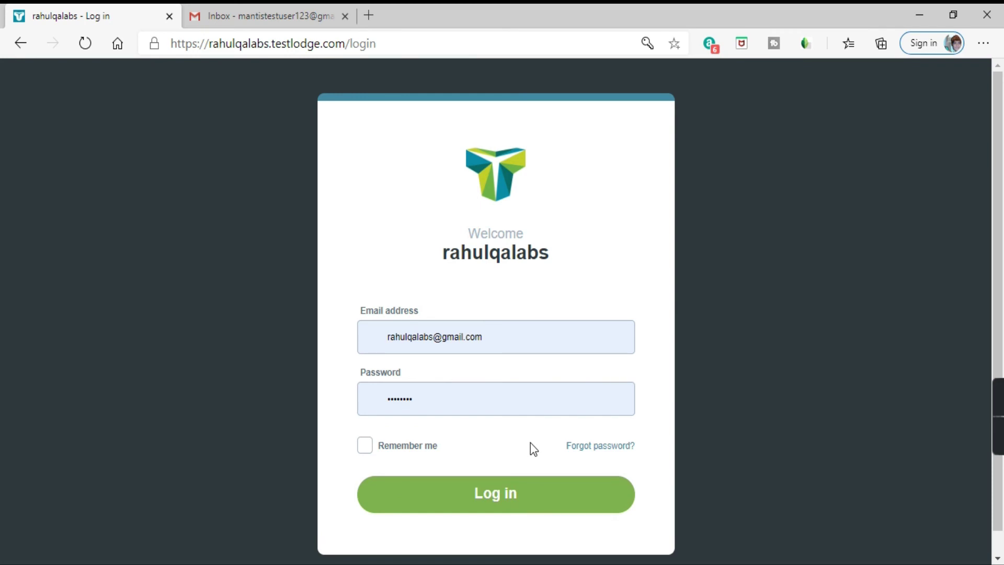
pyautogui.click(497, 499)
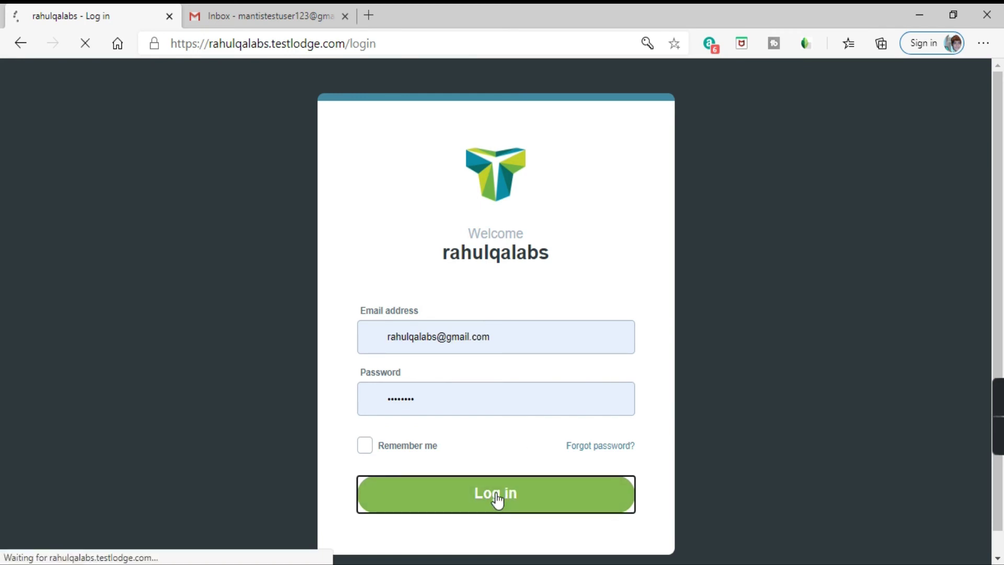